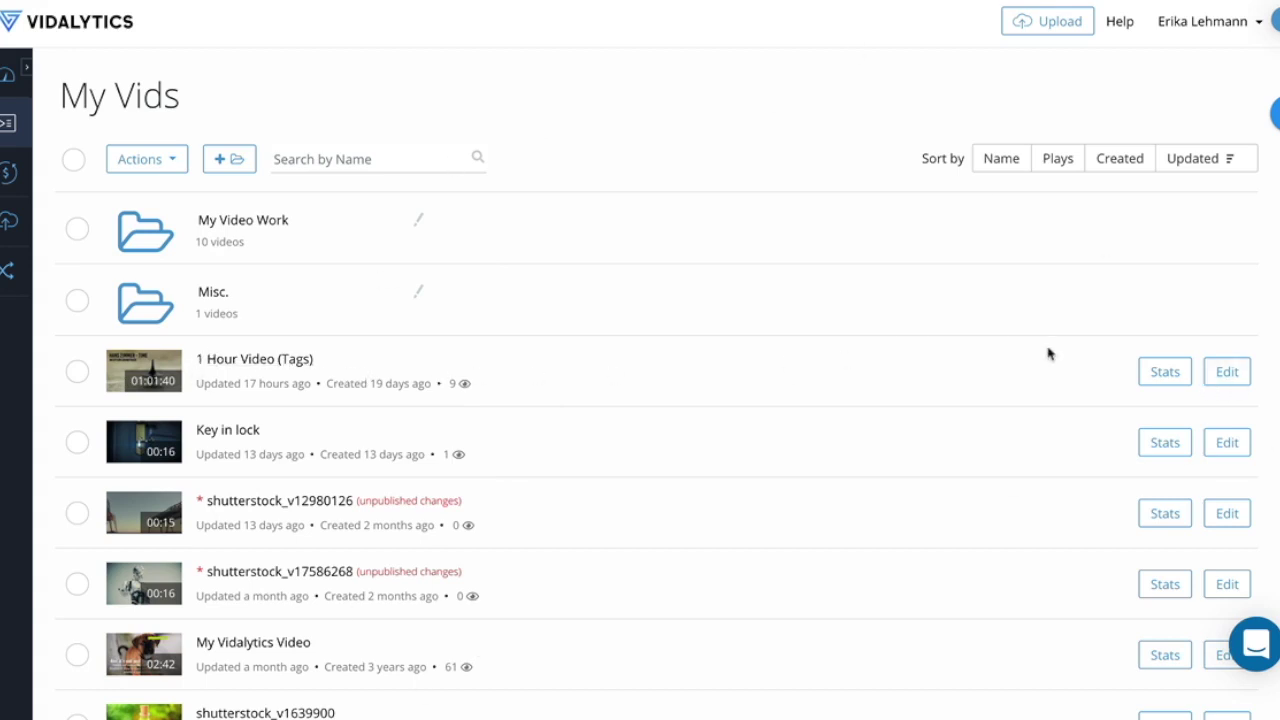
- Save the existing exit play gate of the 1 Hour Video (Tags) and publish the video's changes
click(1229, 375)
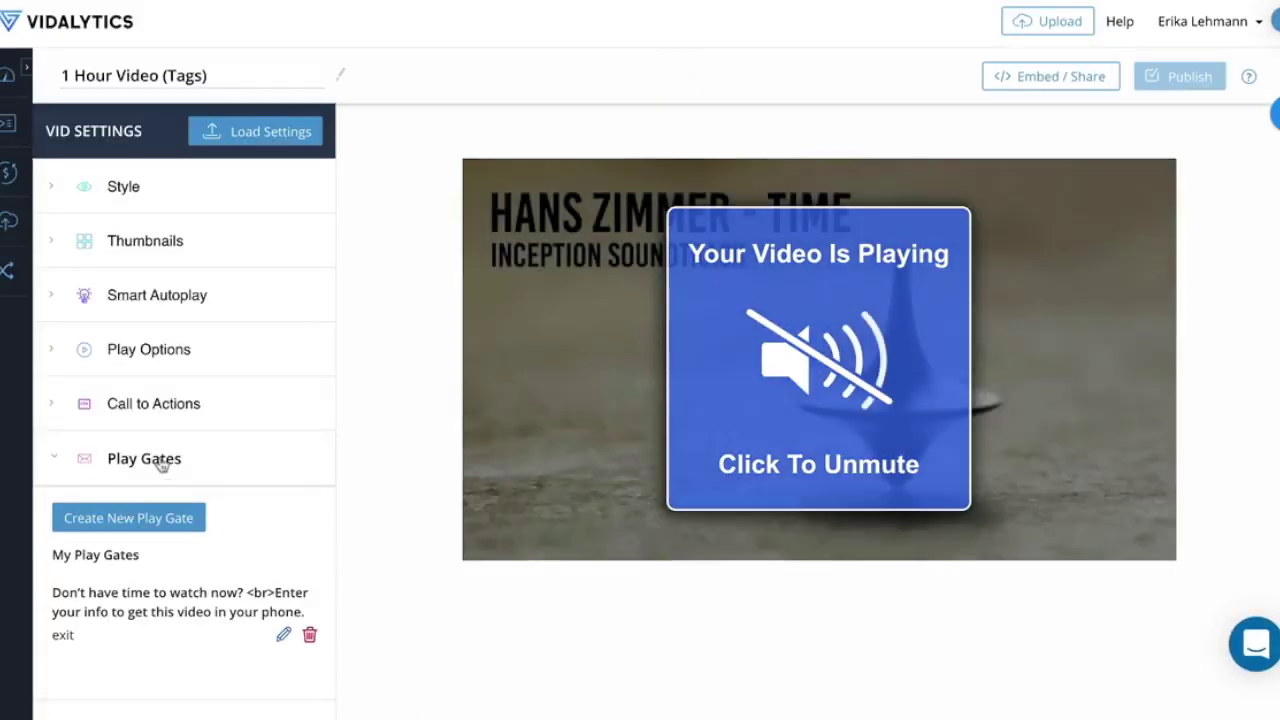
scroll(251, 571, down, 1)
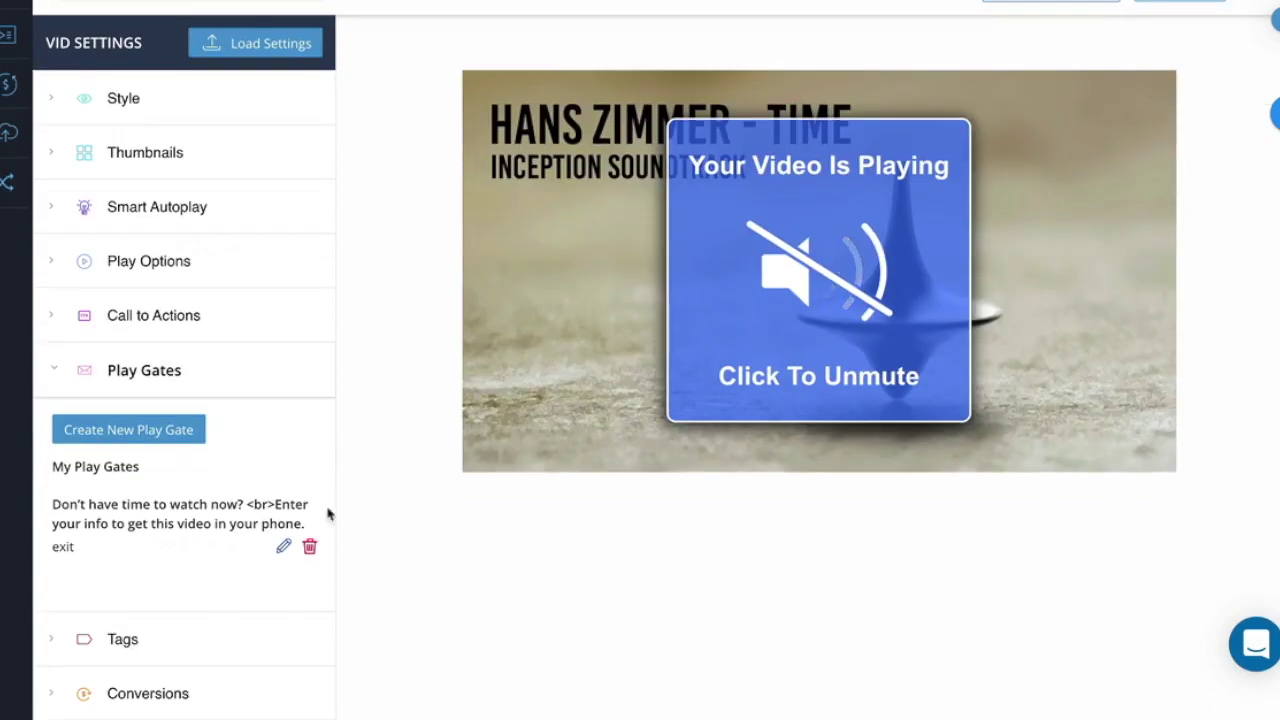
click(284, 547)
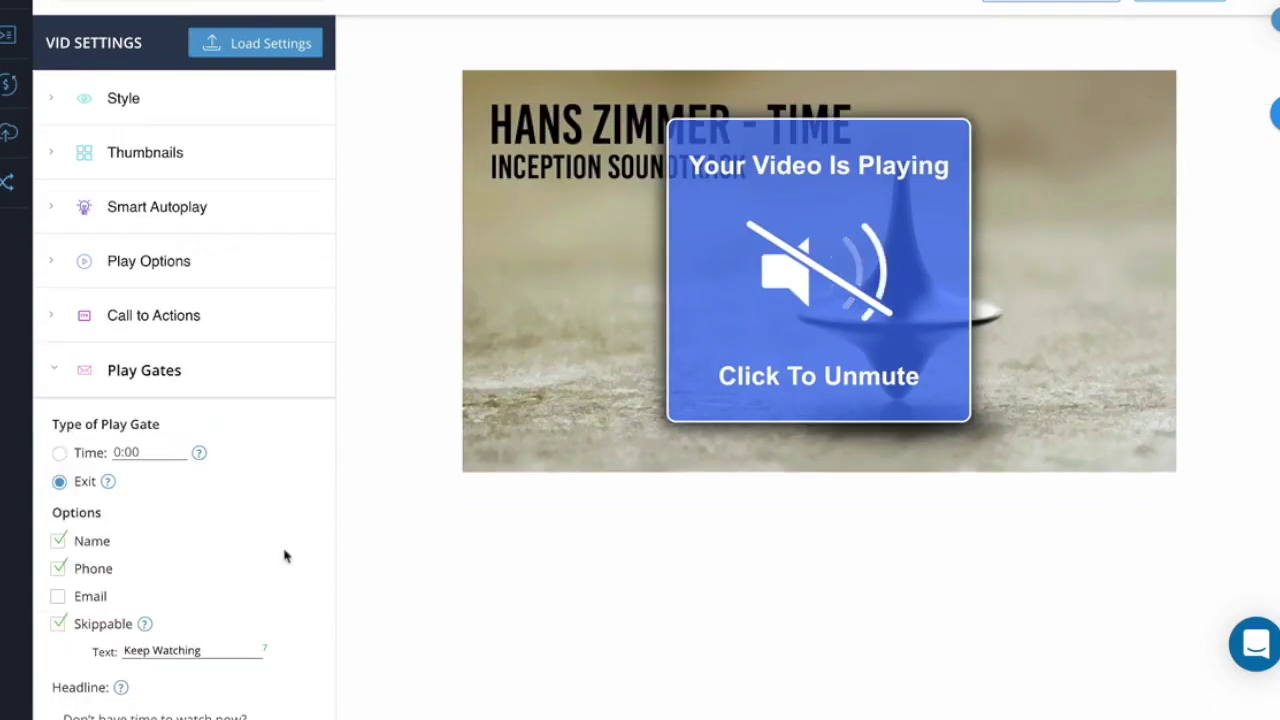
scroll(301, 505, down, 4)
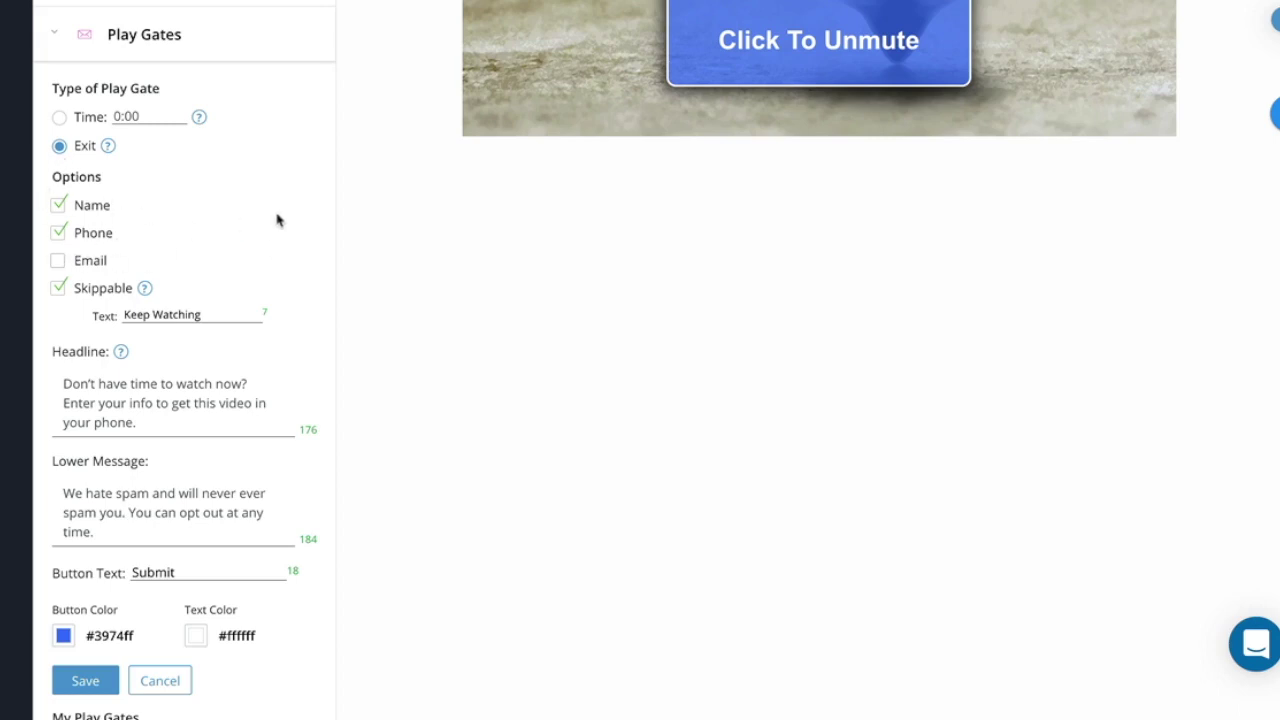
scroll(274, 340, down, 2)
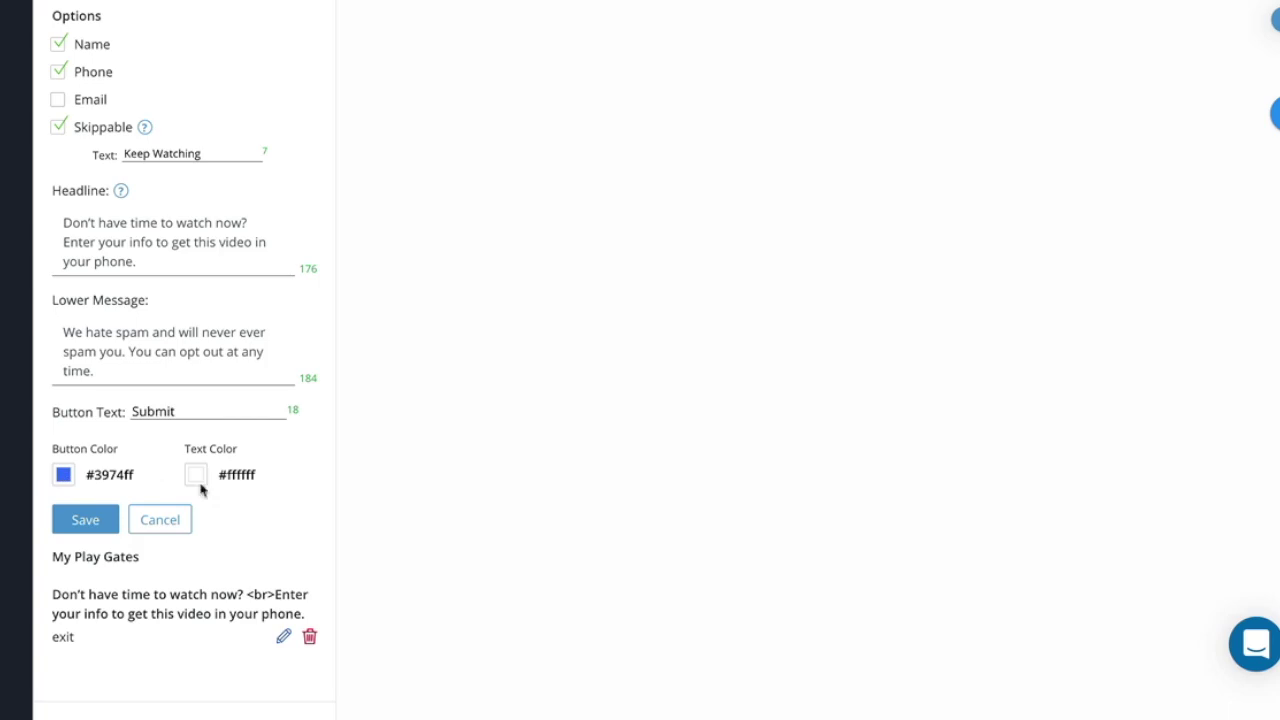
click(86, 521)
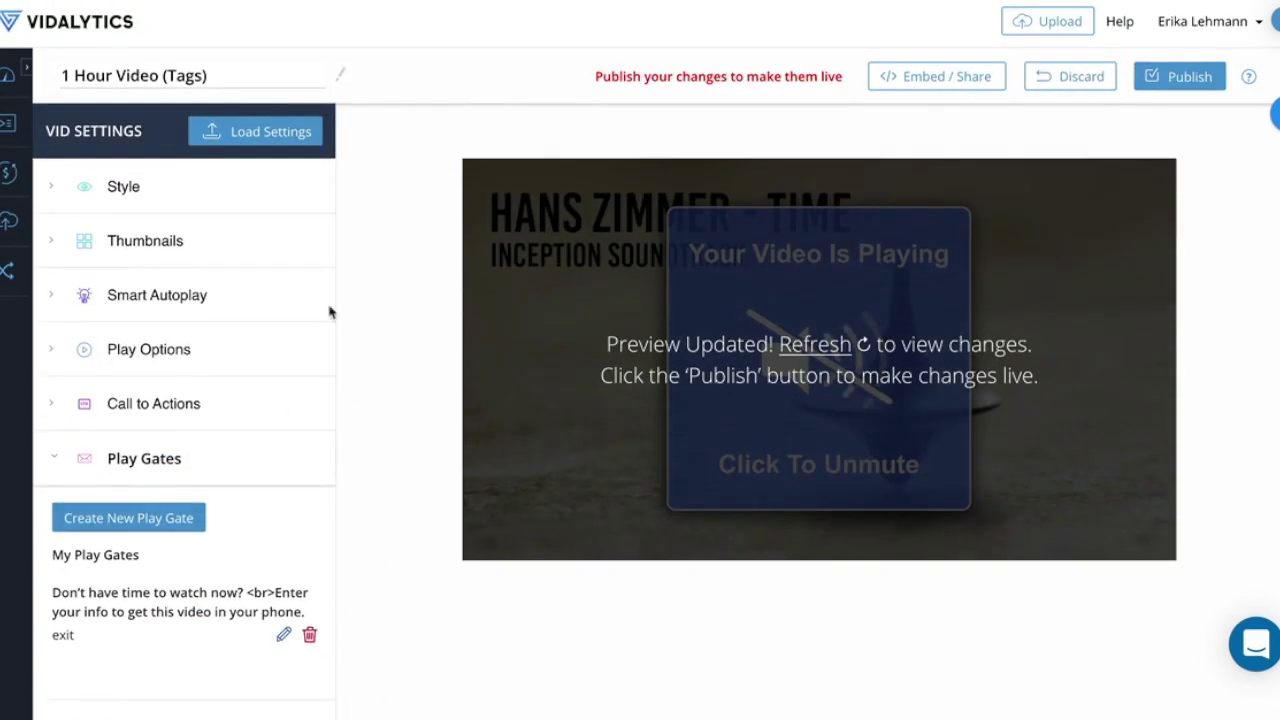
click(1203, 78)
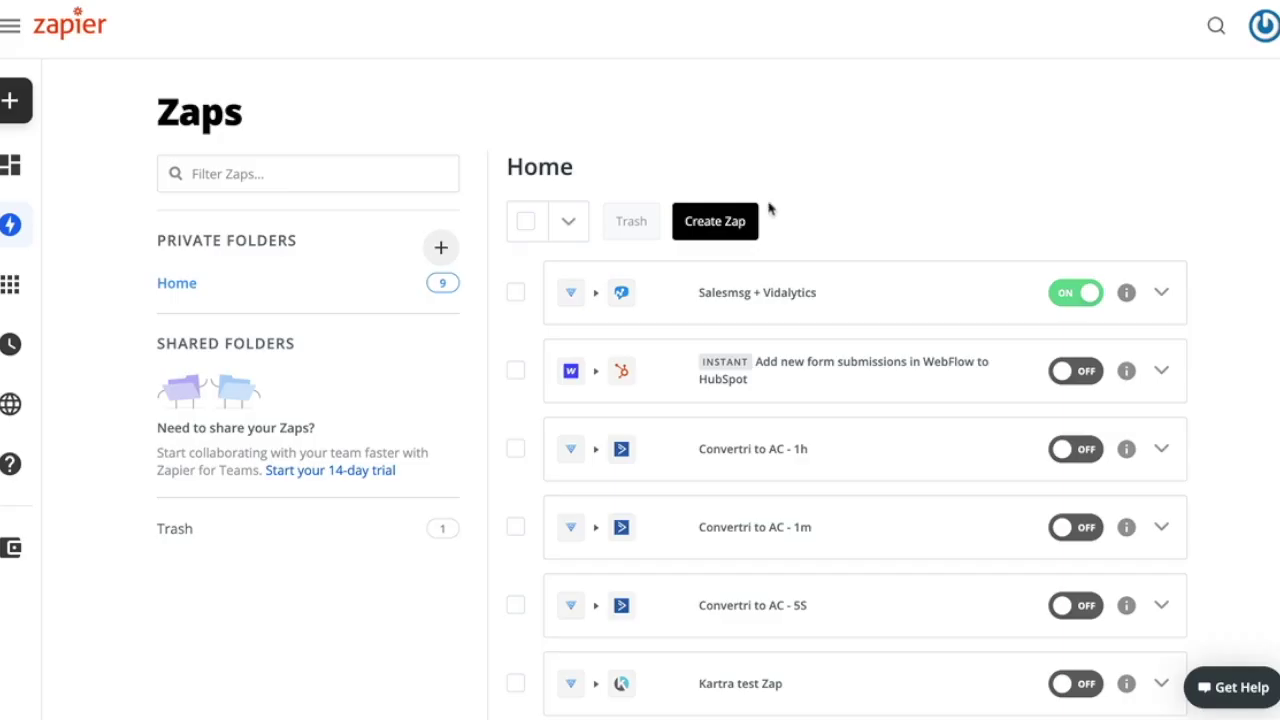
- Switch to Zapier and set the Salesmsg + Vidalytics Zap's trigger event to New User Play Gate Event
click(859, 319)
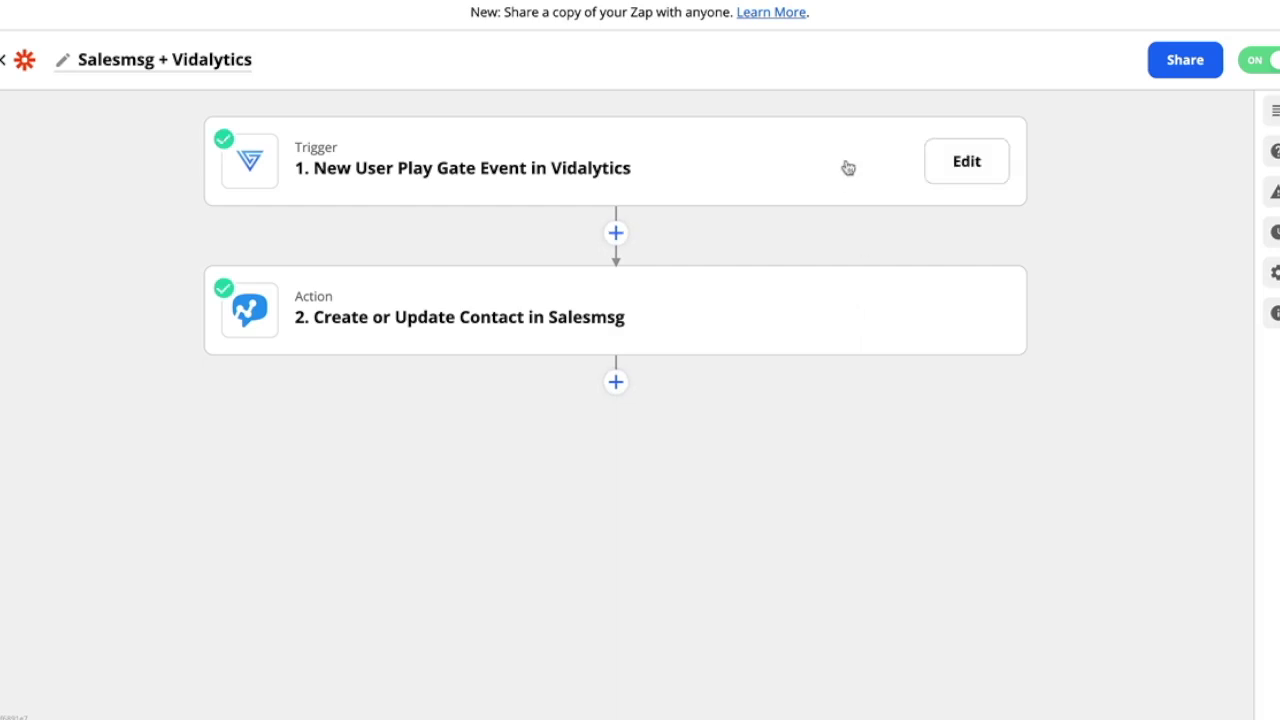
click(848, 167)
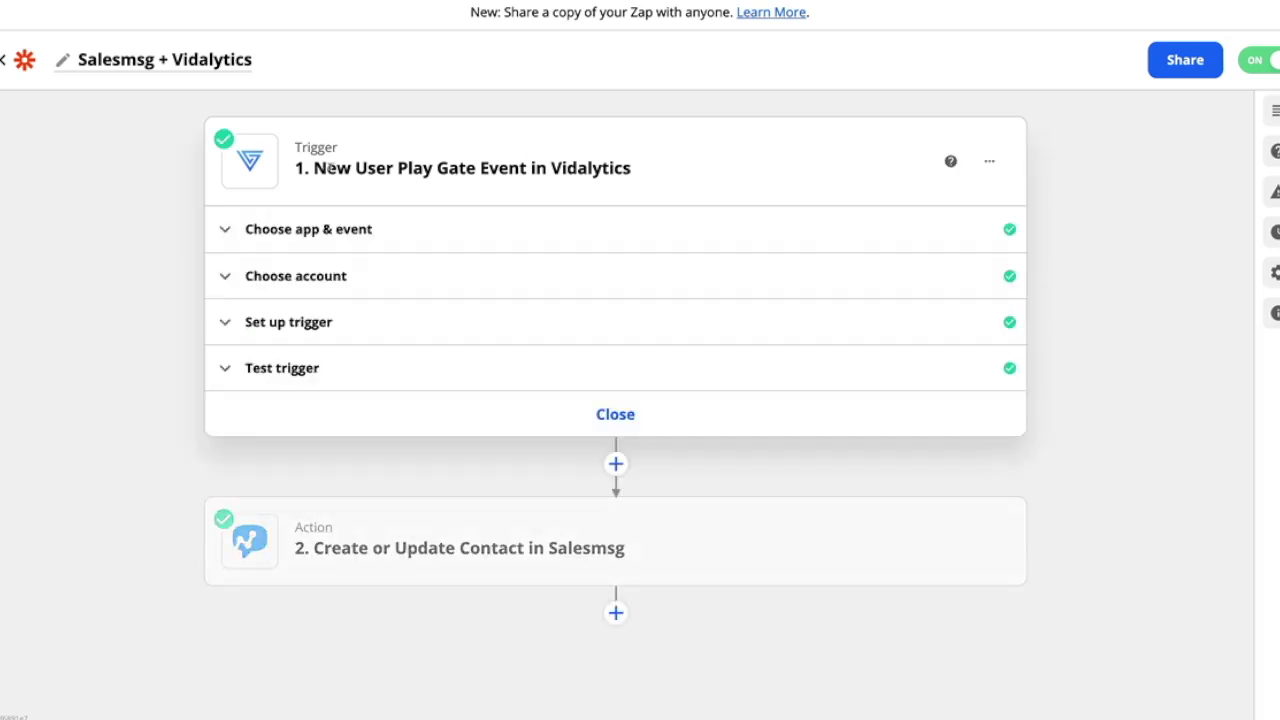
click(348, 238)
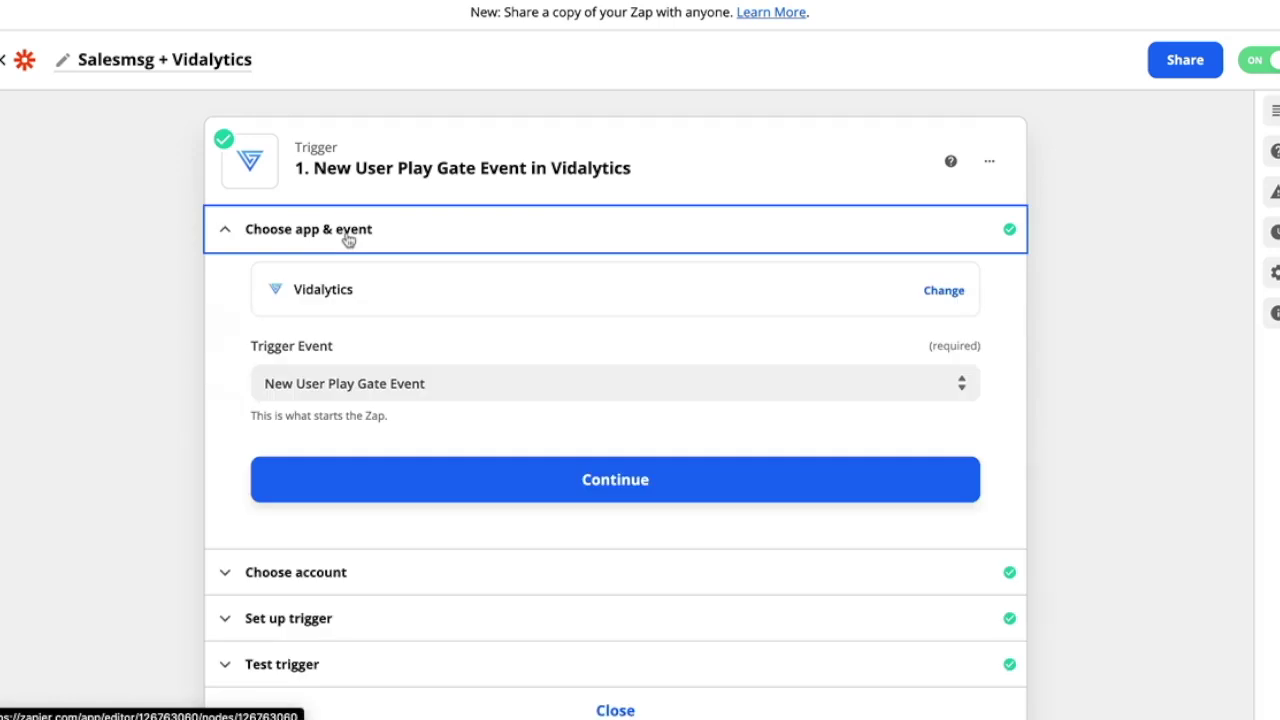
click(668, 372)
click(428, 511)
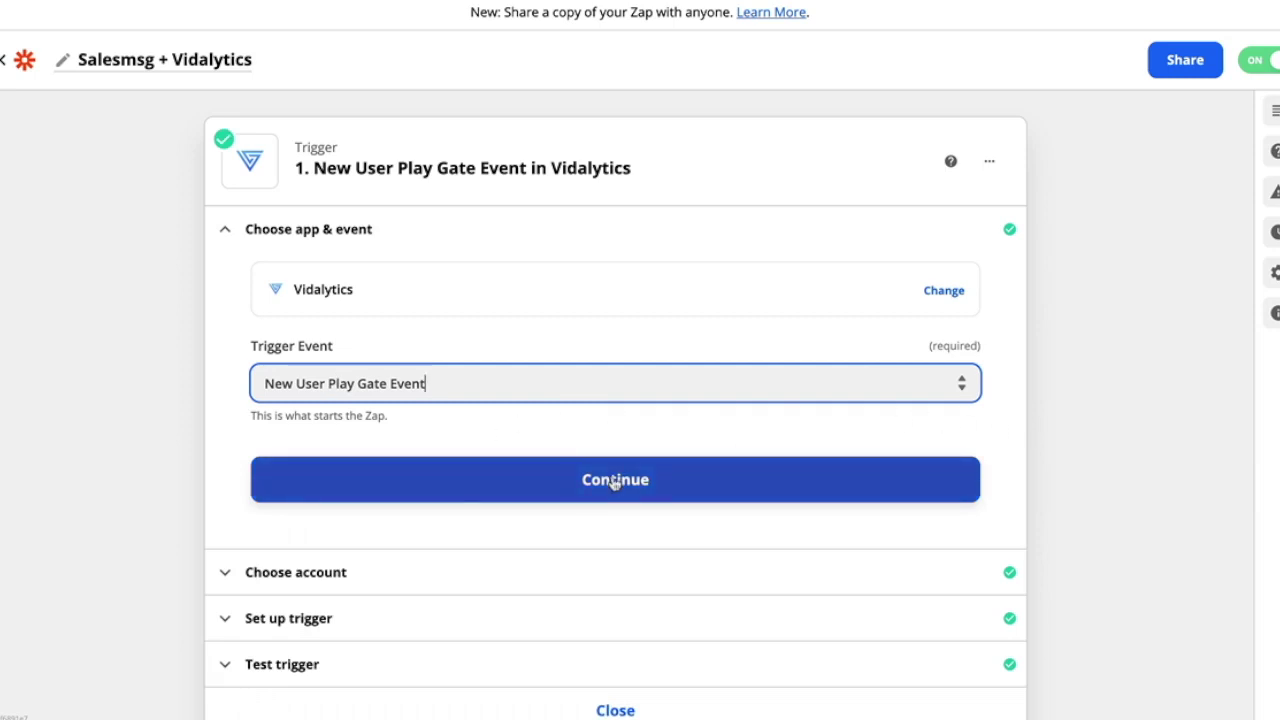
- Set the trigger's play gate to the 1 Hour Video (Tags) "Don't have time to watch now?" gate
scroll(371, 583, down, 2)
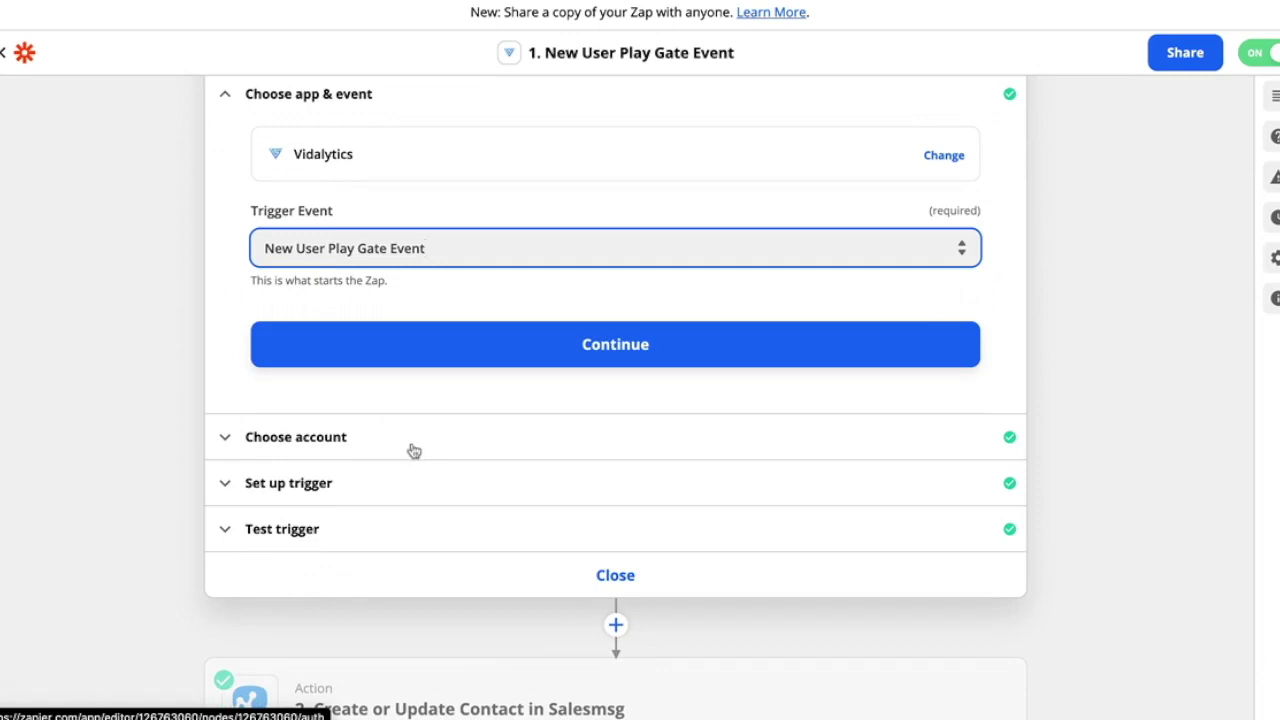
click(411, 487)
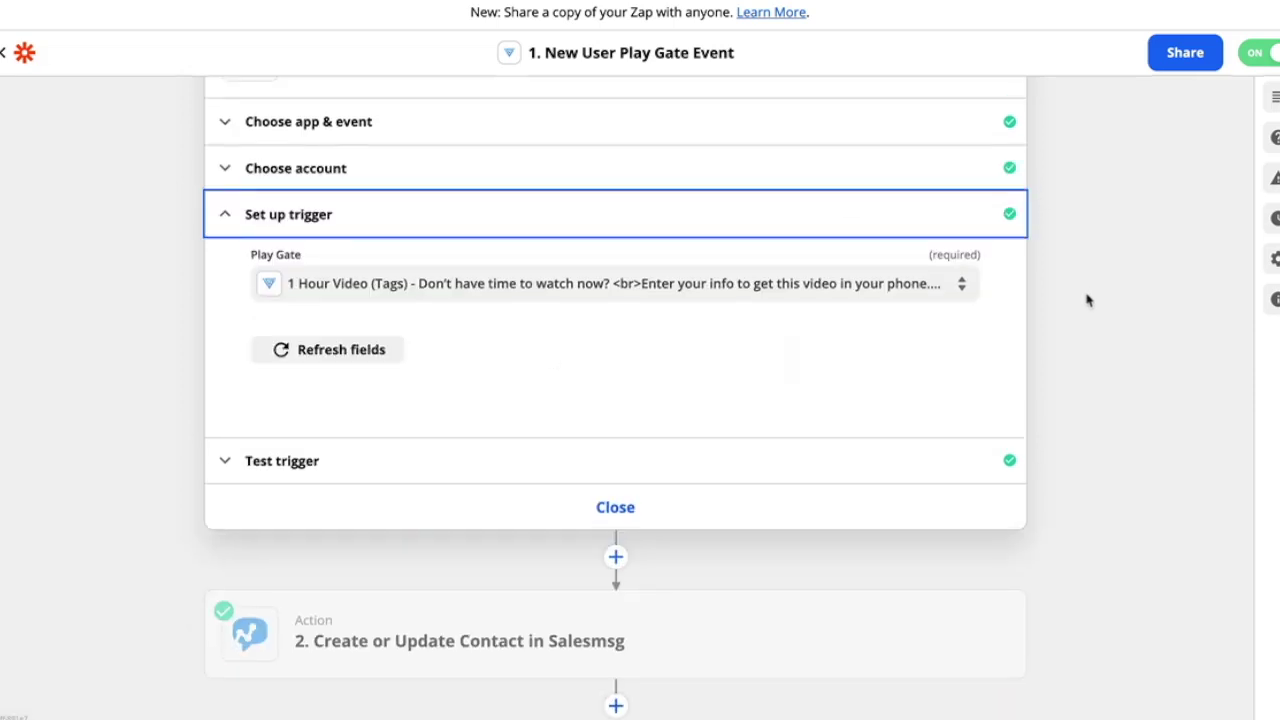
scroll(1088, 300, up, 2)
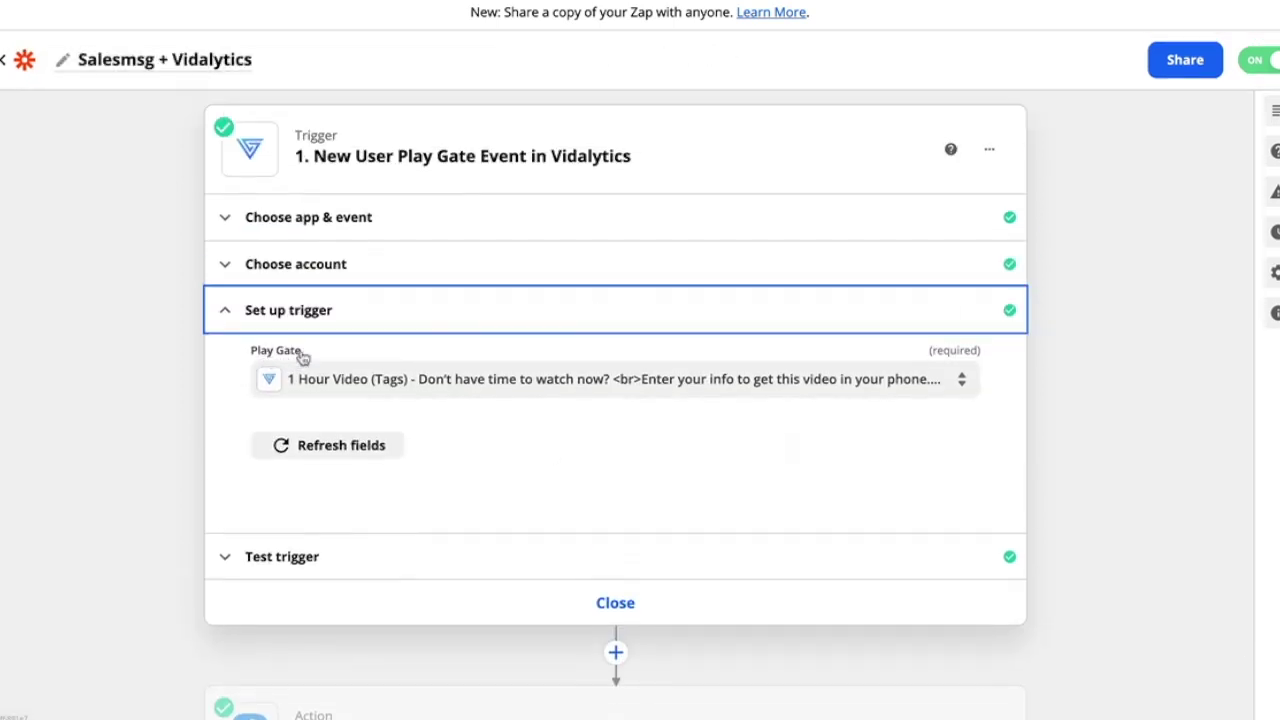
click(596, 388)
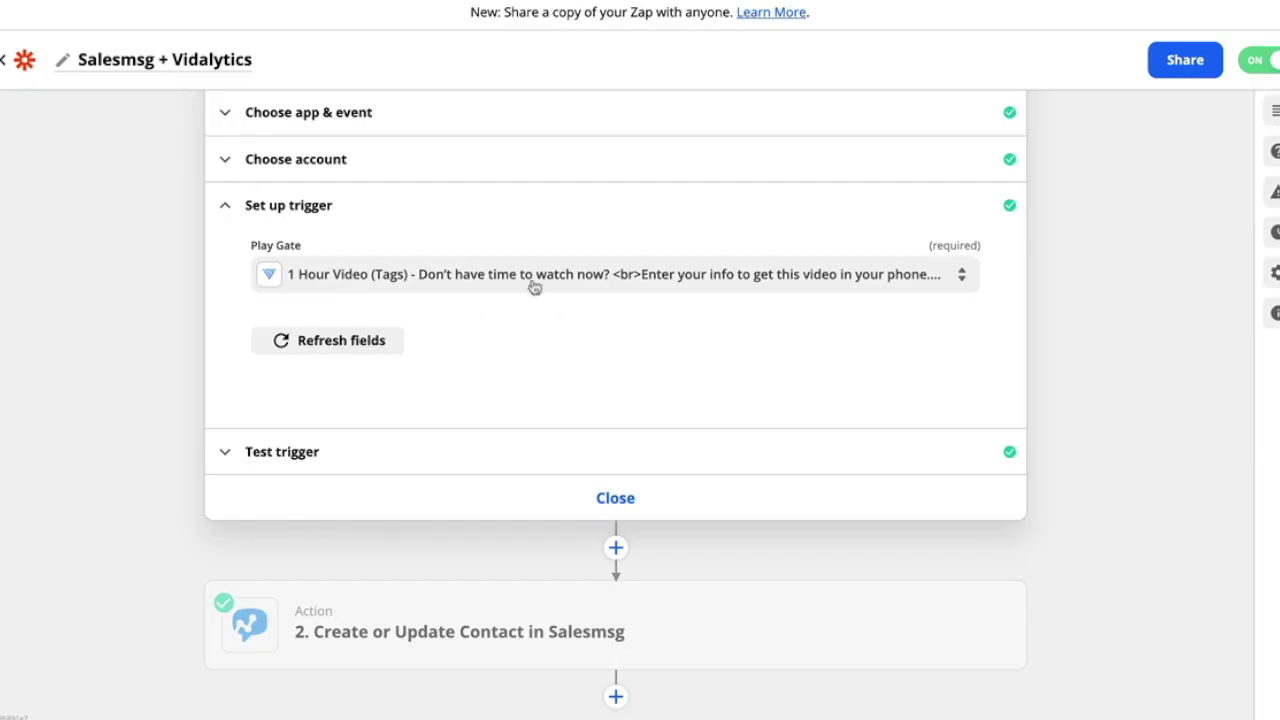
click(531, 284)
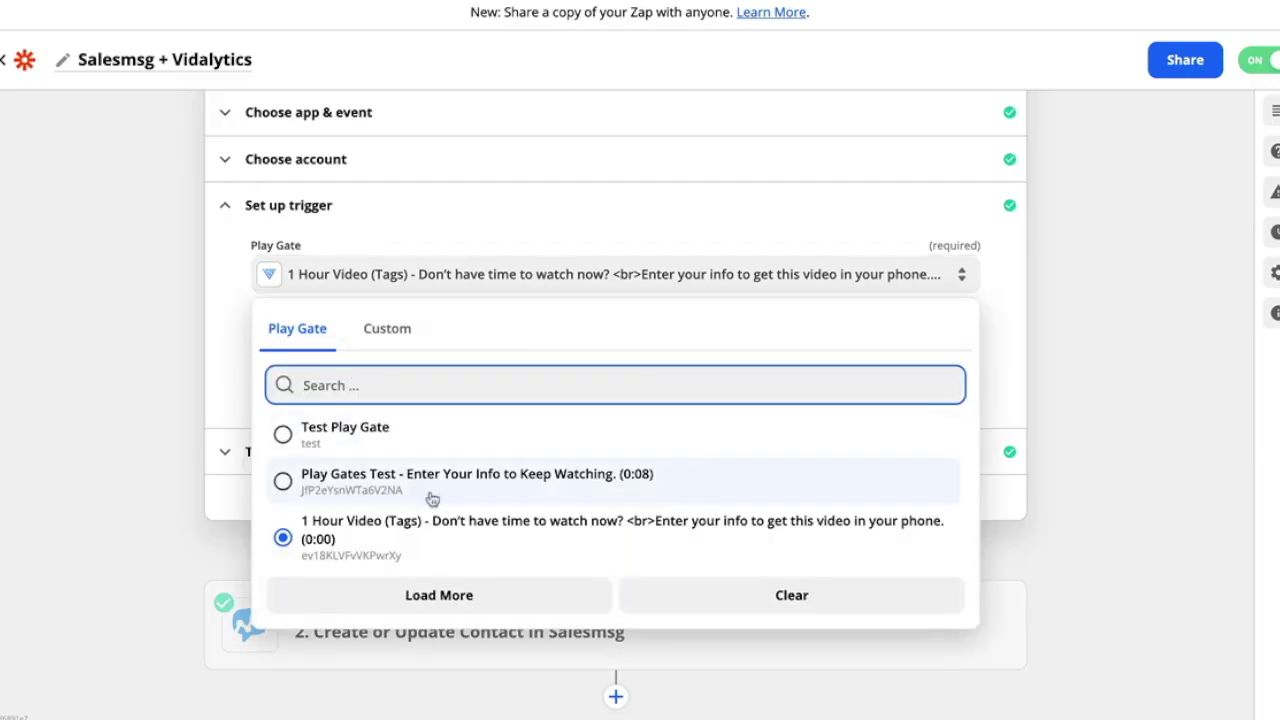
click(348, 550)
- Examine the name and phone data in the trigger's test event and continue past the trigger test
click(608, 465)
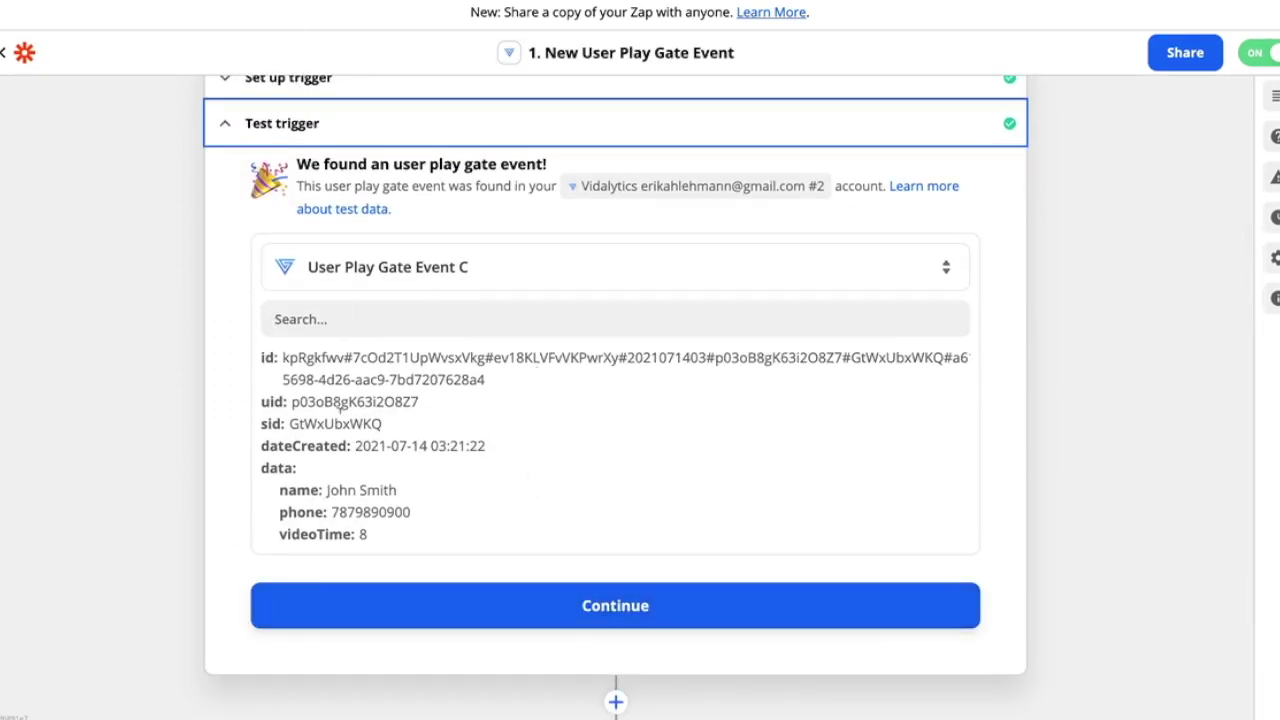
drag(326, 500, 410, 496)
drag(332, 512, 437, 514)
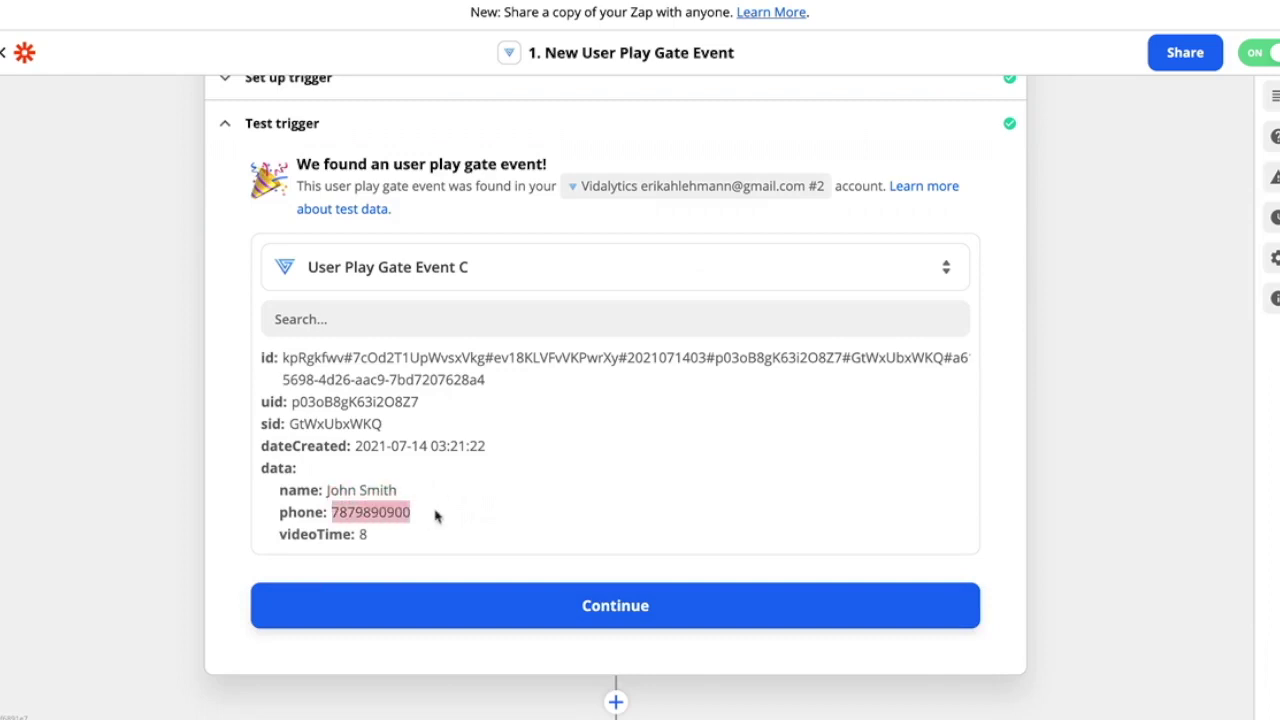
click(609, 509)
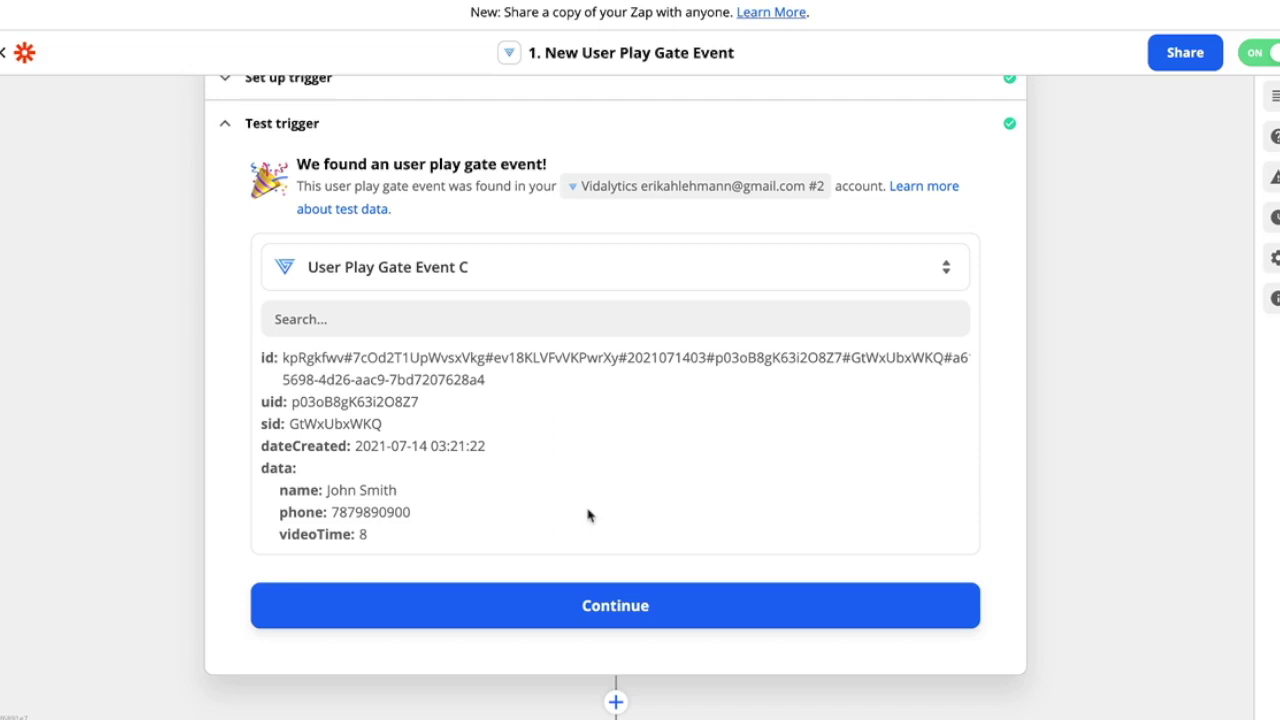
scroll(588, 515, up, 3)
scroll(588, 515, down, 3)
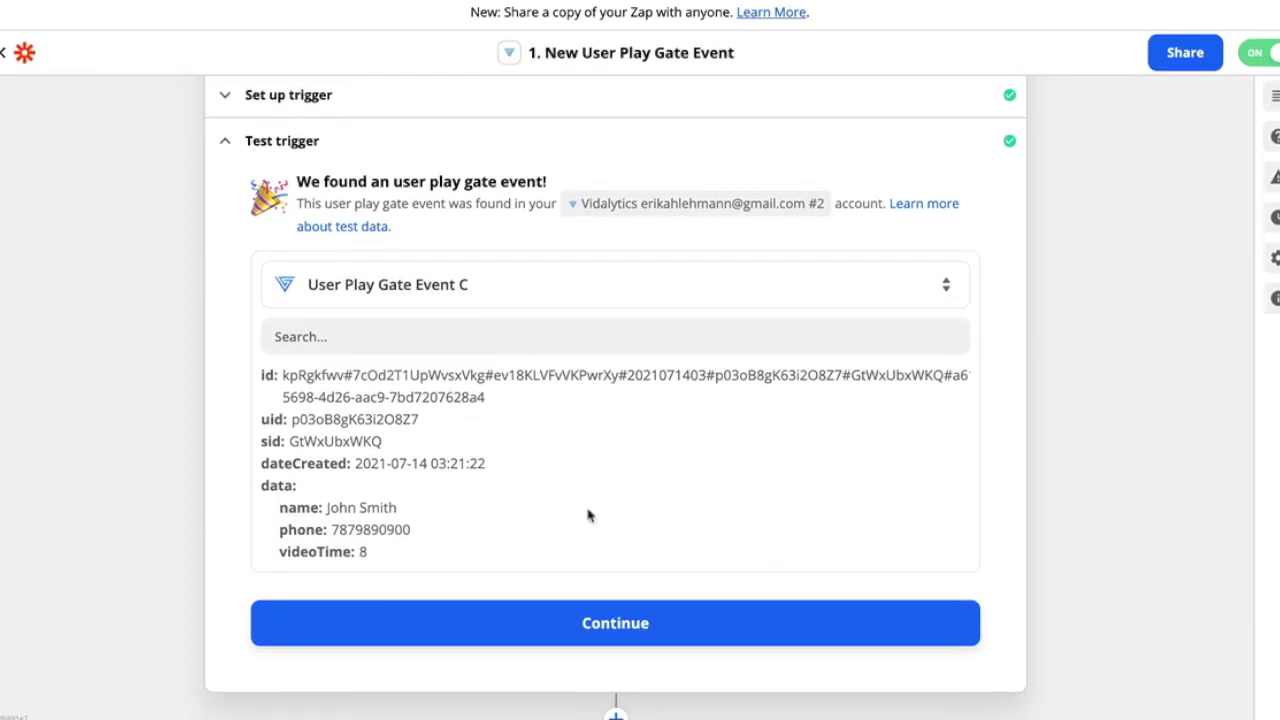
click(597, 640)
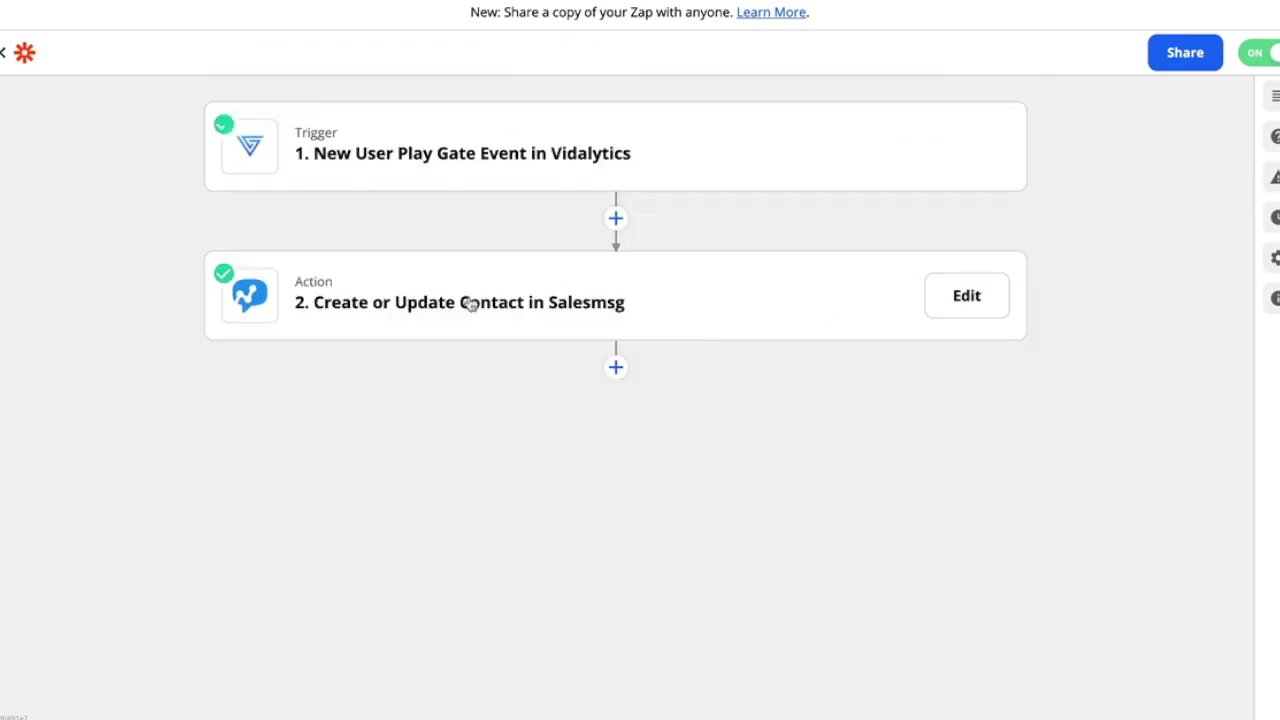
- Set the Salesmsg action's event to Create or Update Contact and proceed to its field setup
click(578, 294)
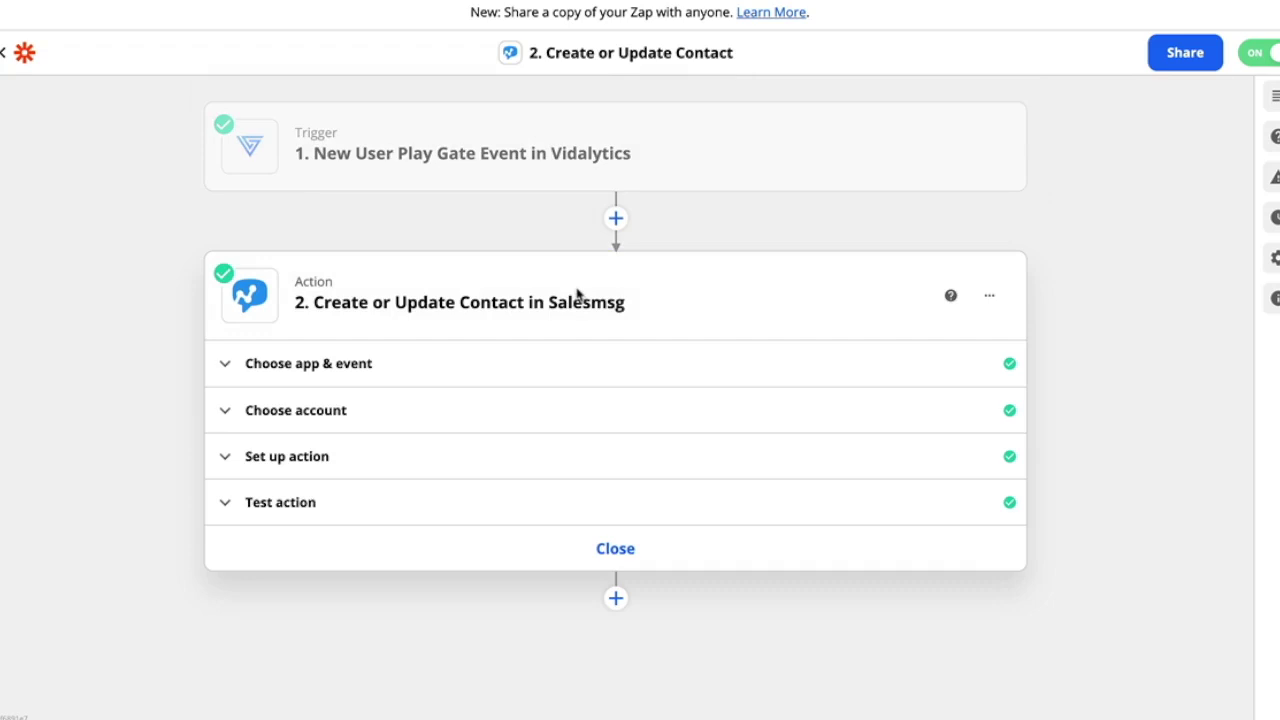
click(708, 368)
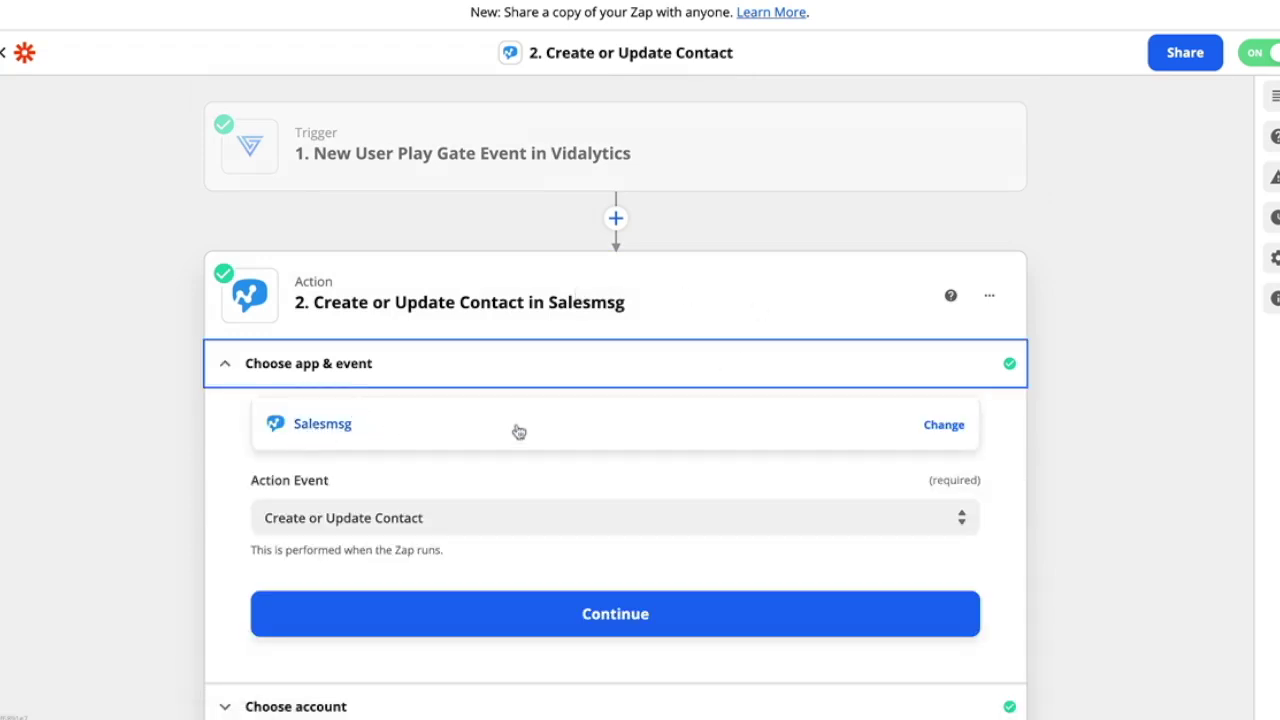
click(395, 518)
scroll(1023, 517, down, 3)
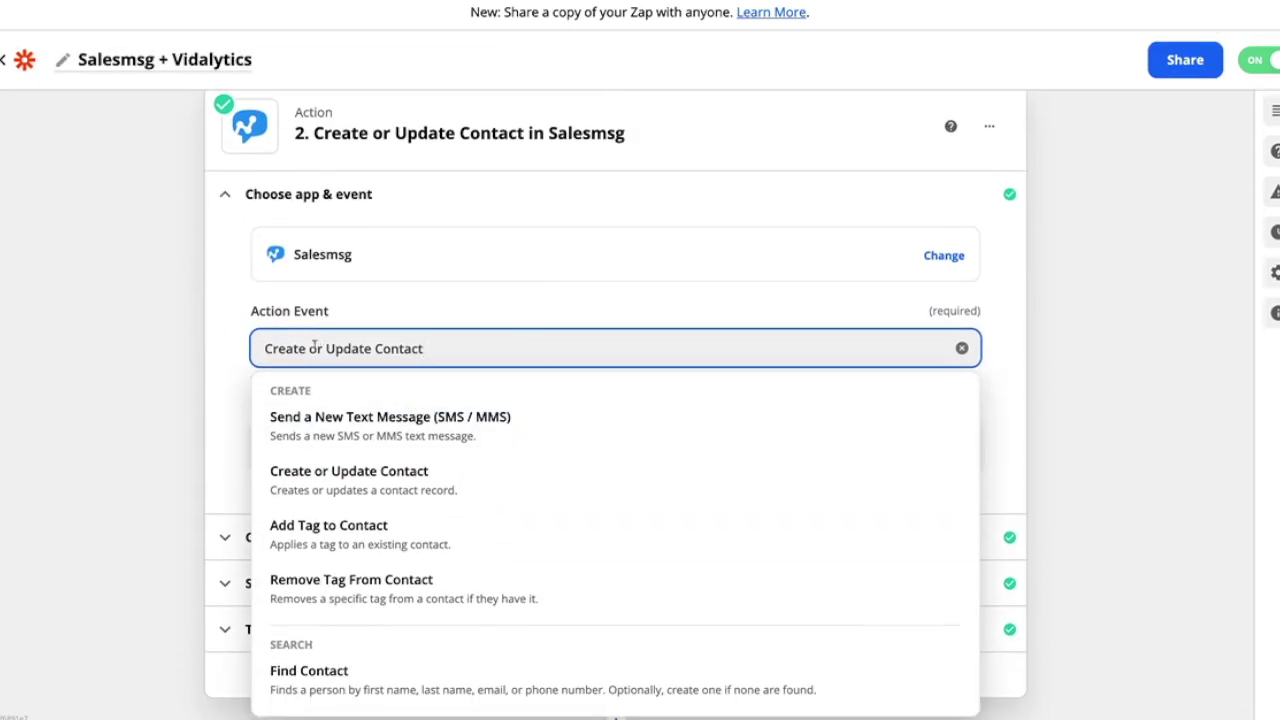
click(497, 489)
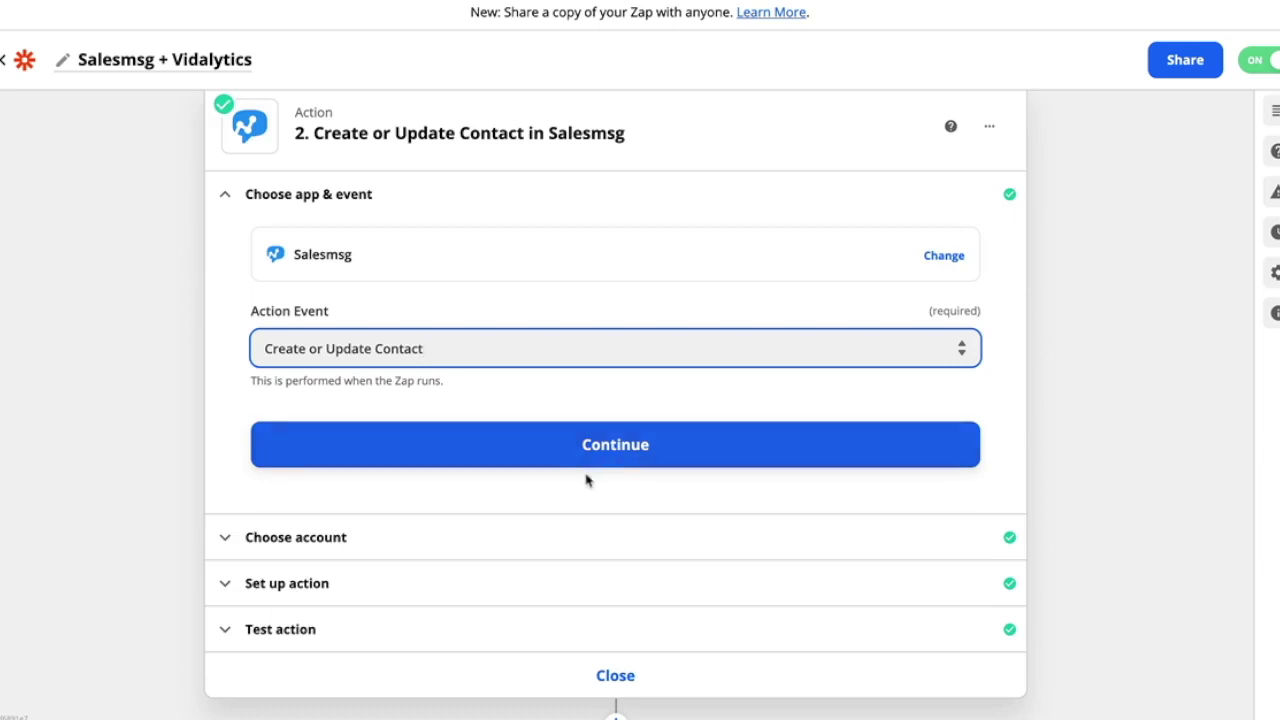
click(650, 450)
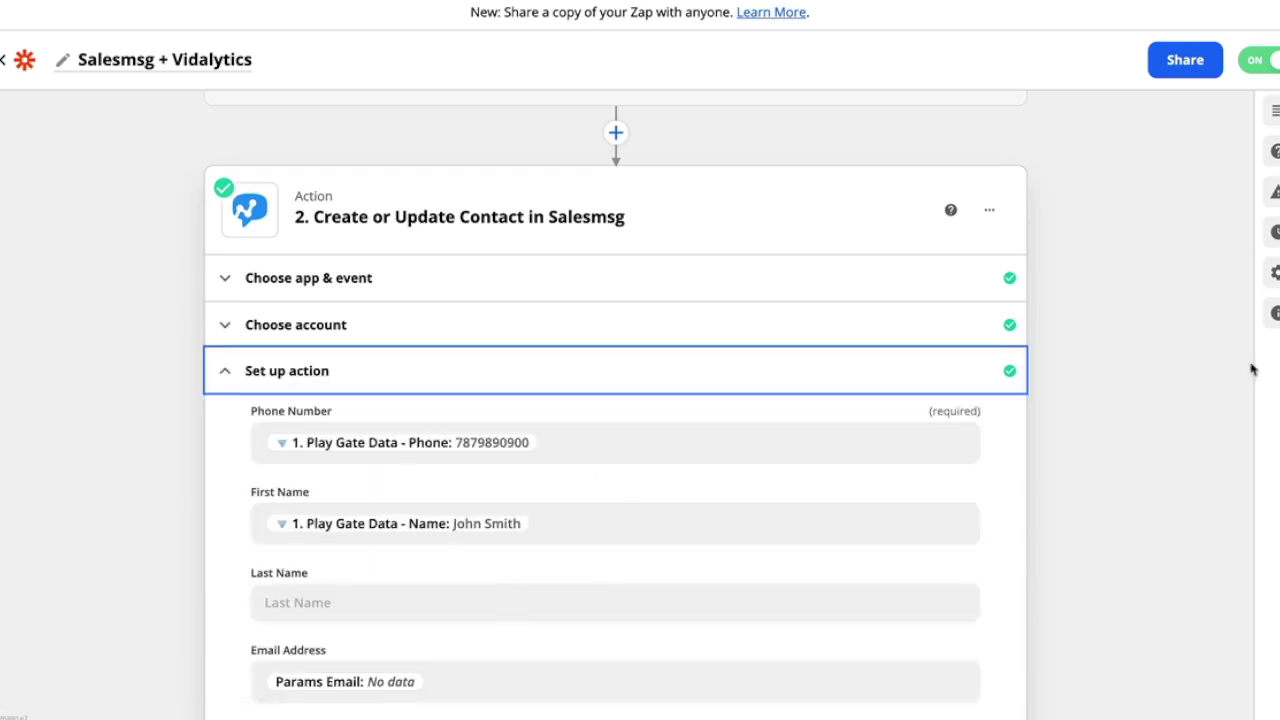
- Clear the action's Phone Number field and map it to Play Gate Data - Phone from the Vidalytics trigger
scroll(1199, 486, down, 3)
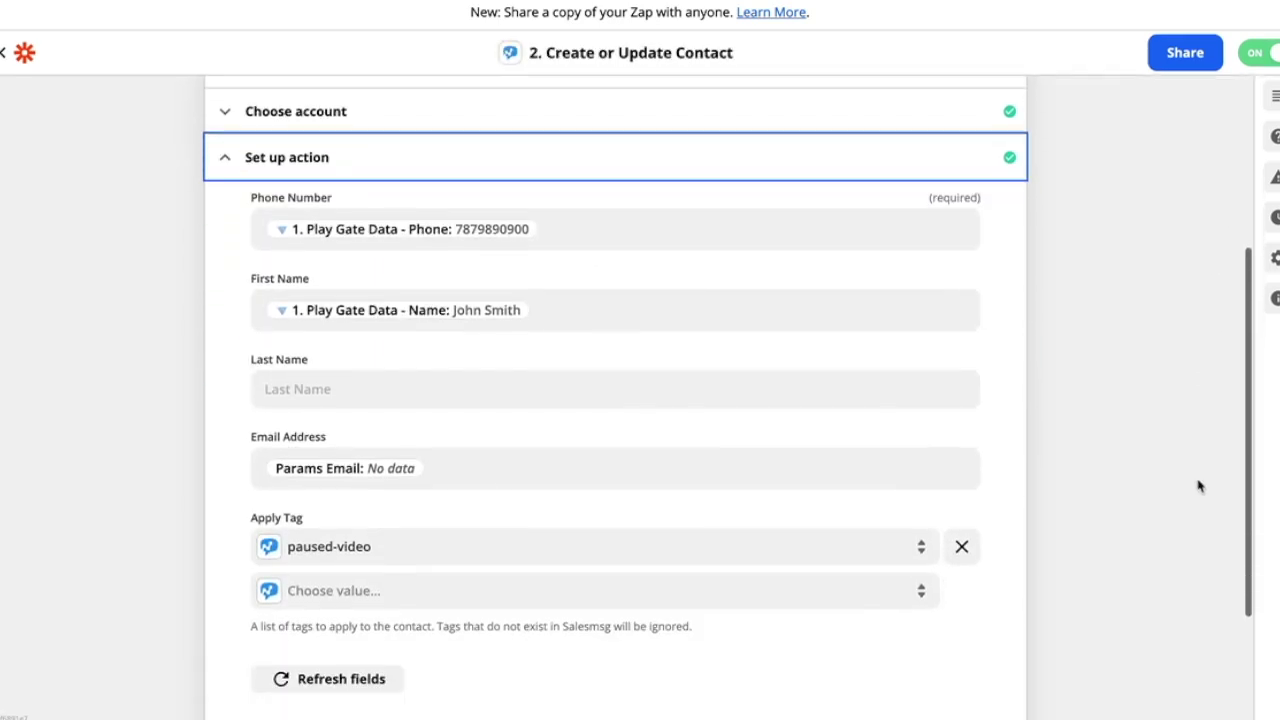
click(620, 224)
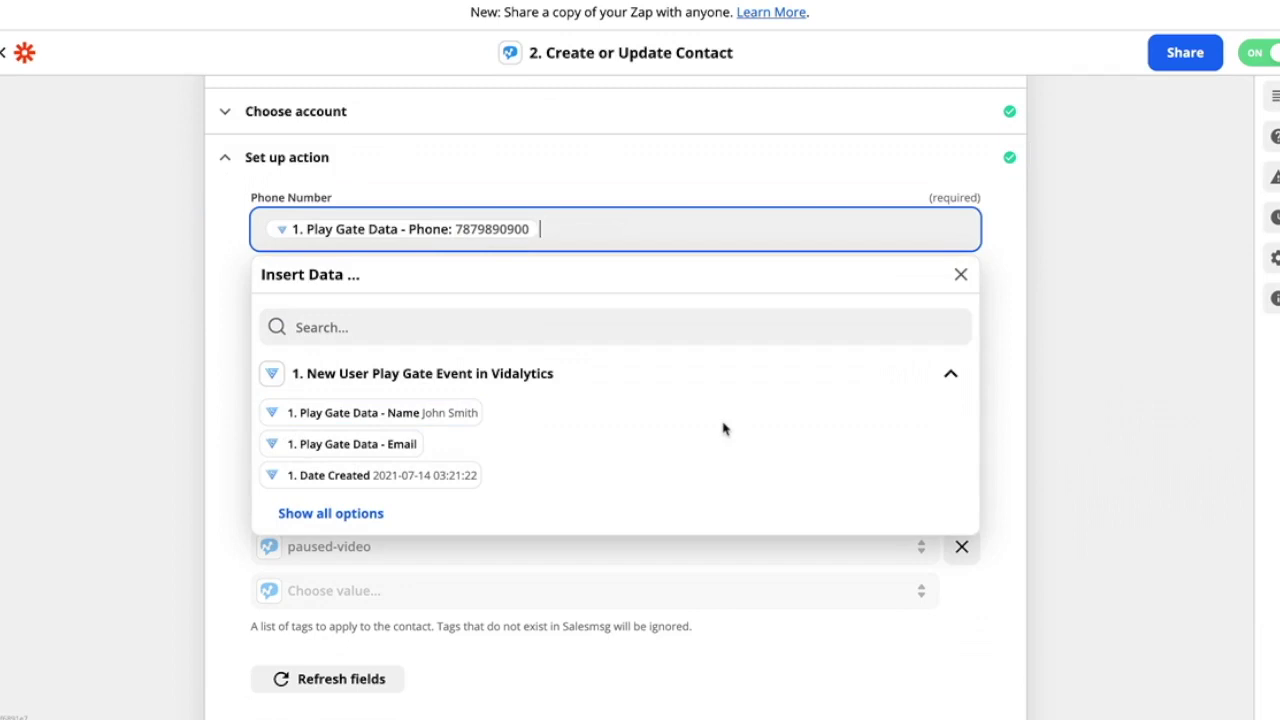
key(BackSpace)
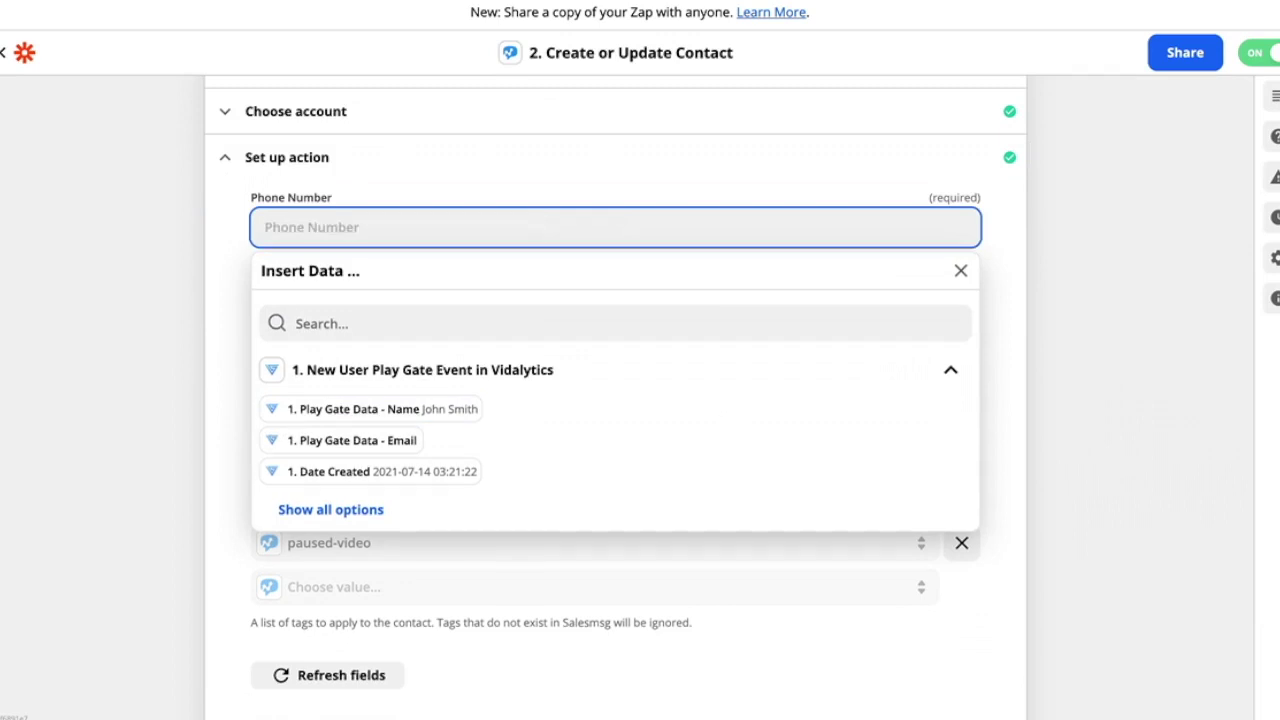
click(365, 510)
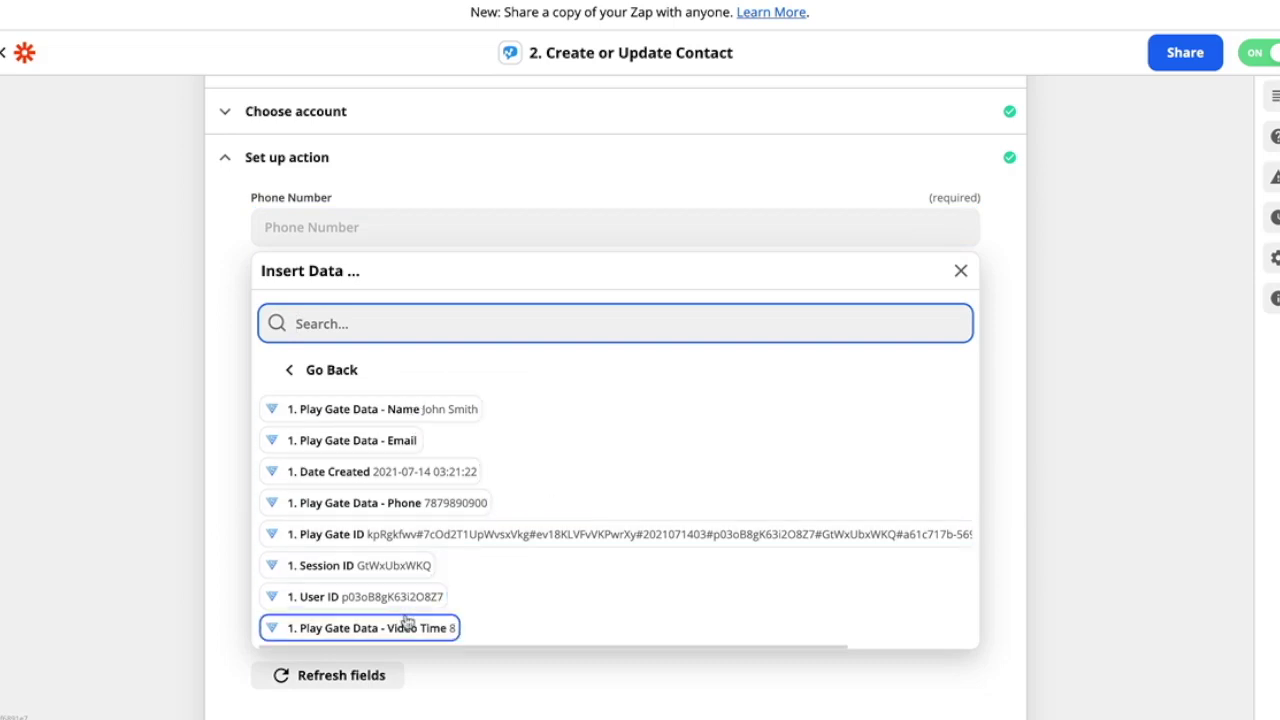
scroll(406, 620, down, 1)
scroll(406, 620, up, 1)
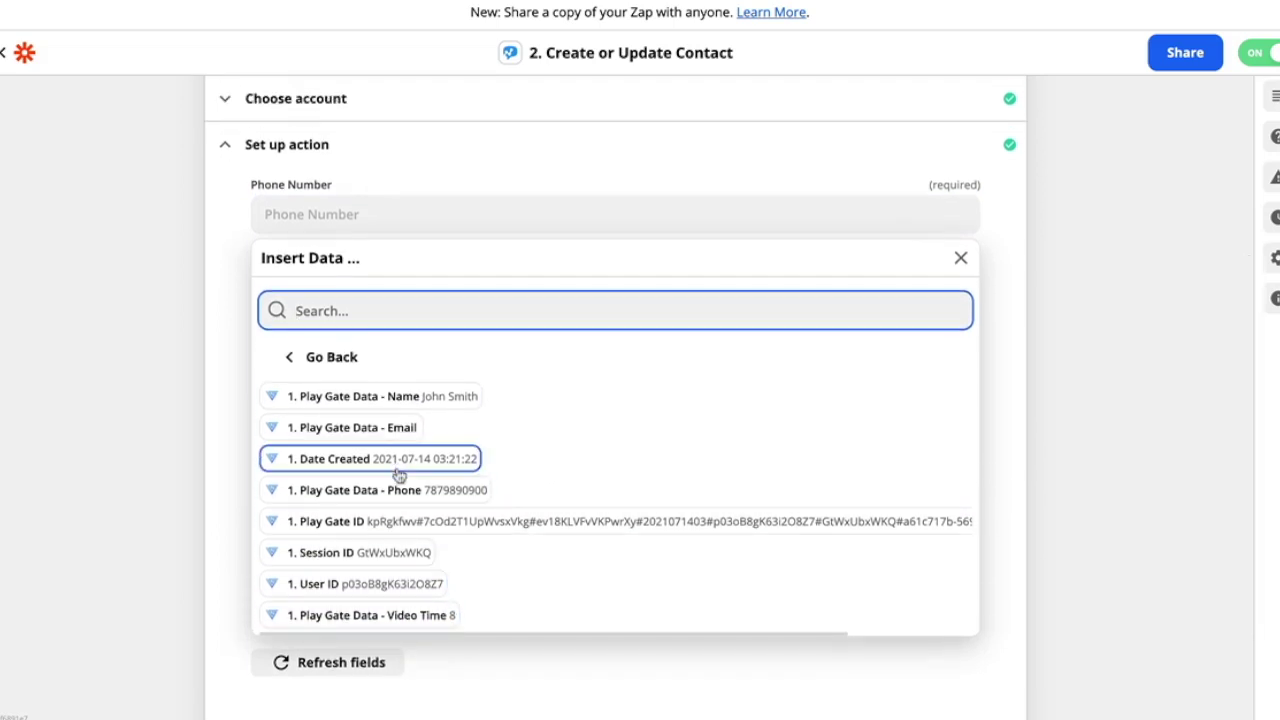
click(394, 490)
click(201, 183)
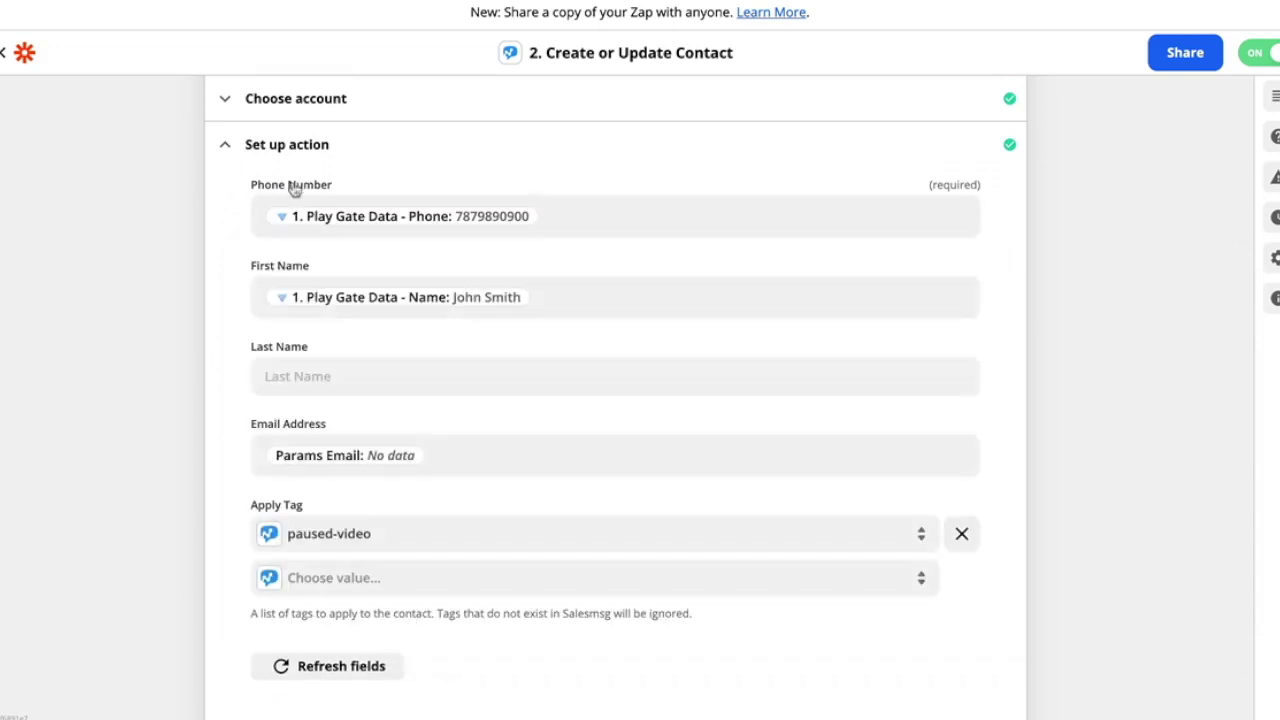
- Check the data available for the action's First Name and Email Address fields
click(583, 300)
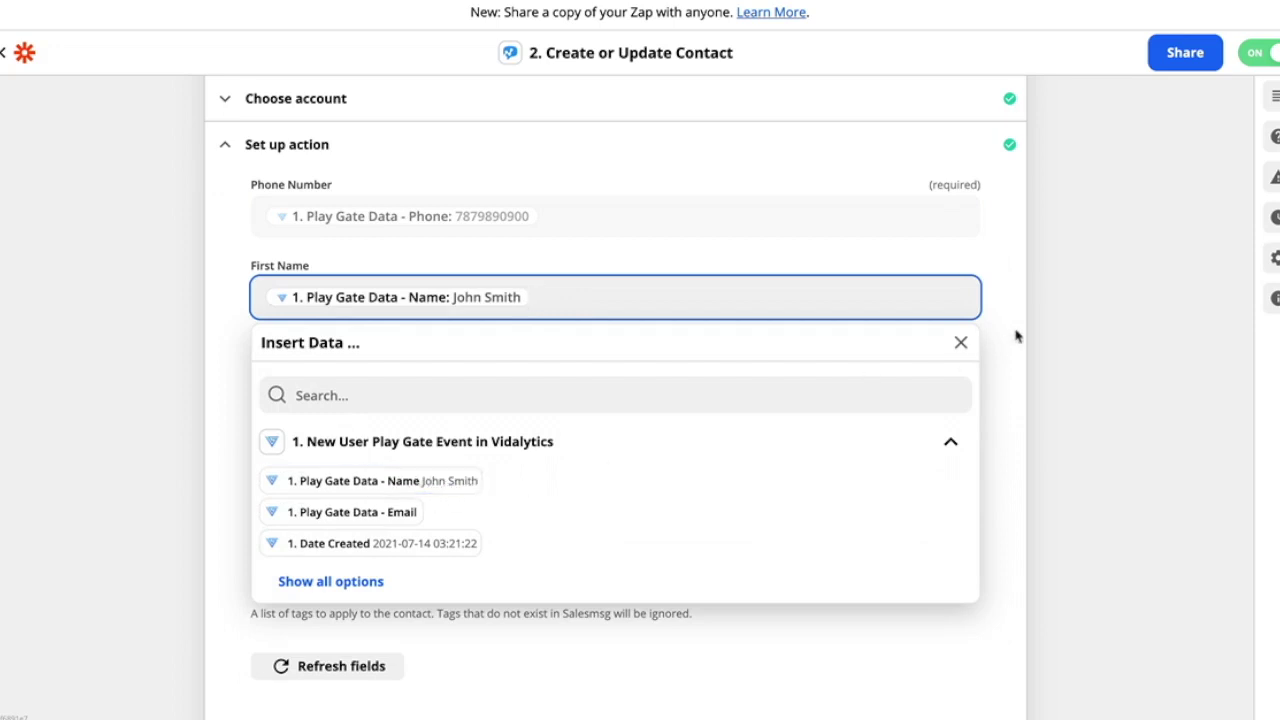
click(526, 346)
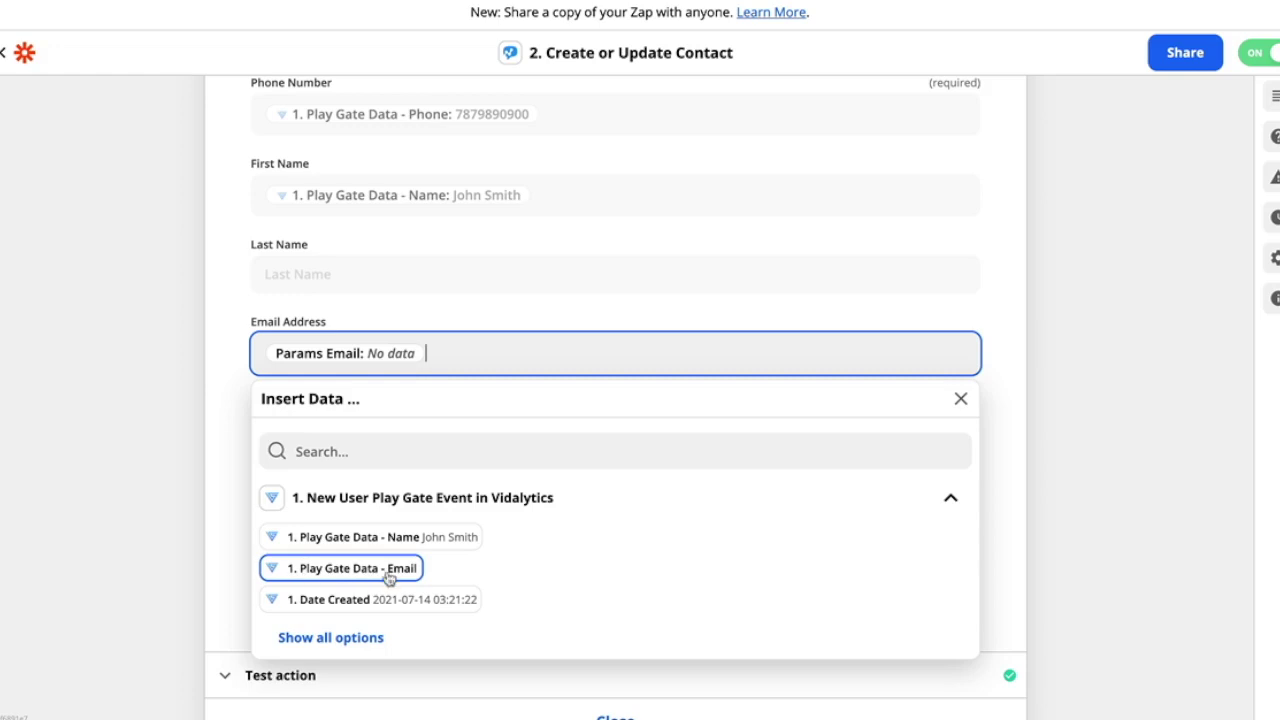
click(1040, 379)
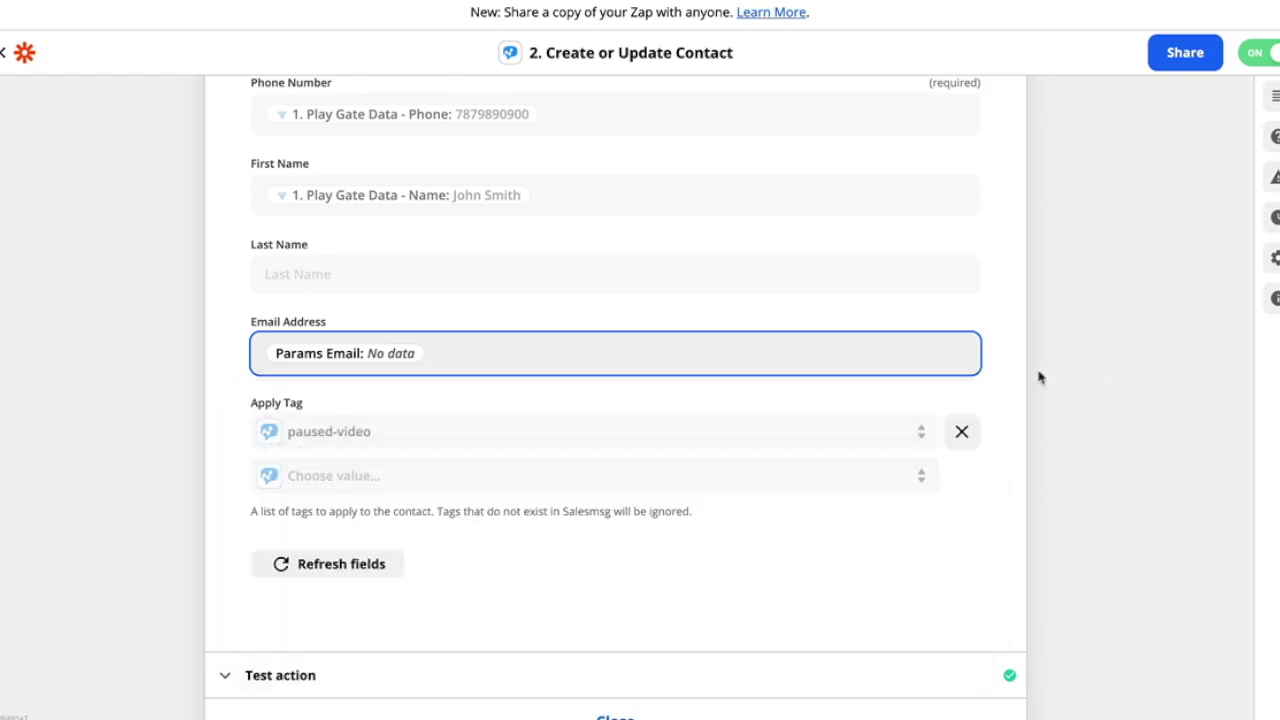
- Review the Salesmsg action's field mappings and applied tag, and examine the contact data in its test result
scroll(528, 366, down, 1)
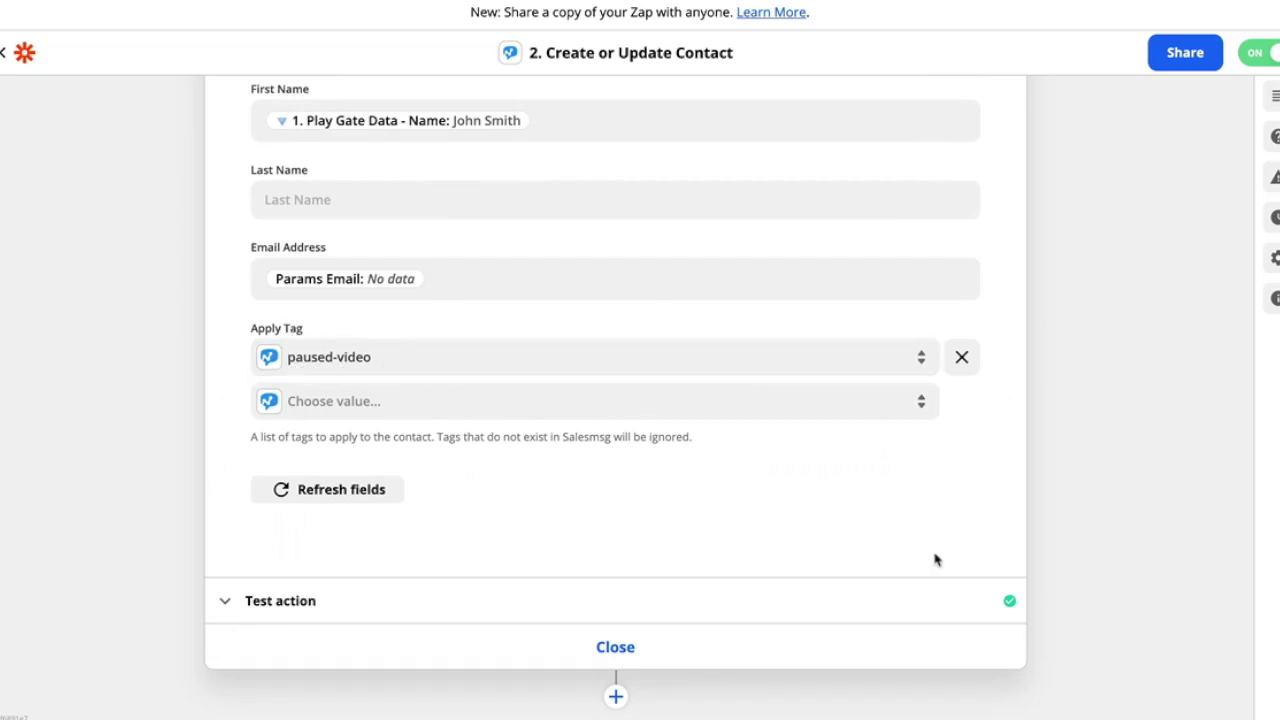
scroll(935, 560, up, 5)
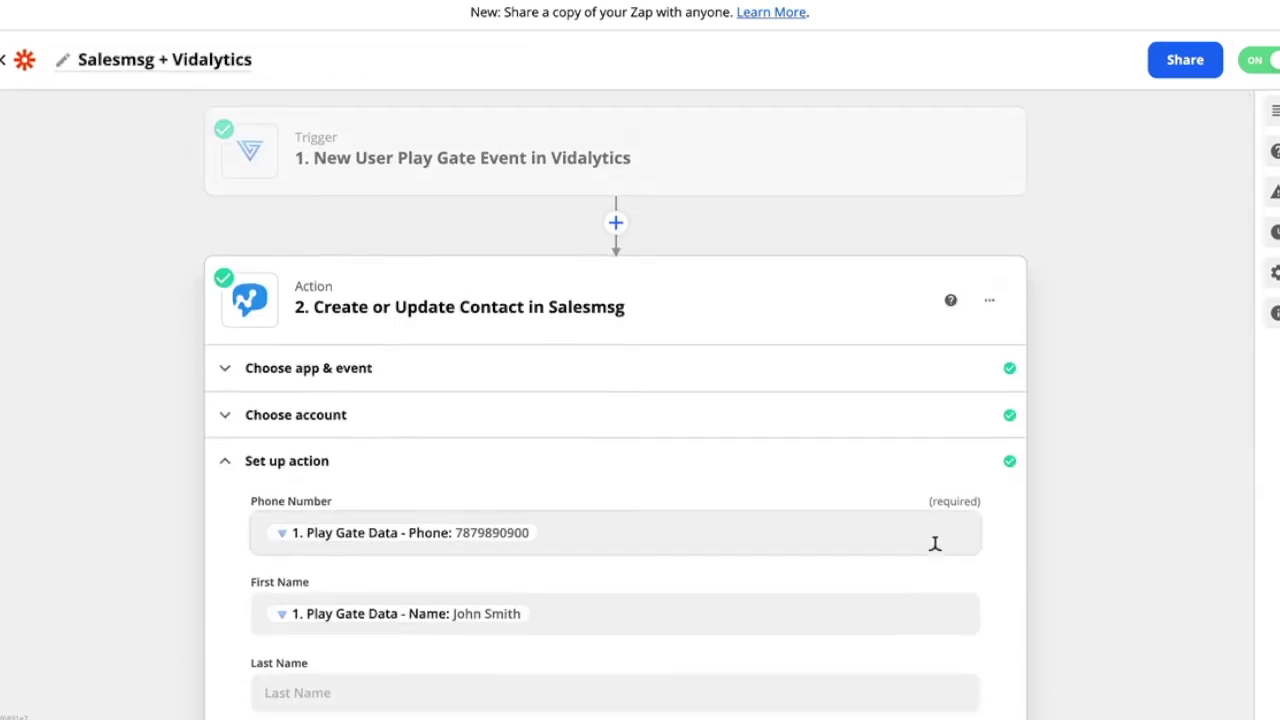
scroll(935, 560, down, 4)
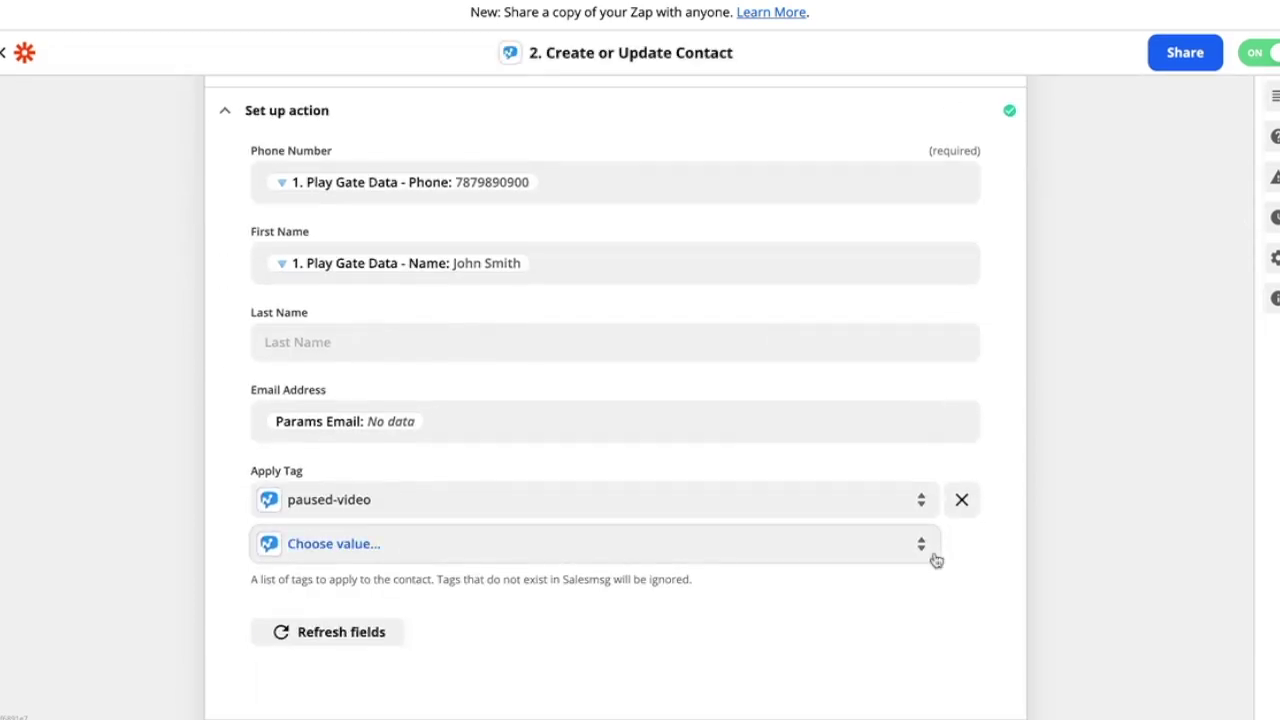
scroll(935, 560, down, 2)
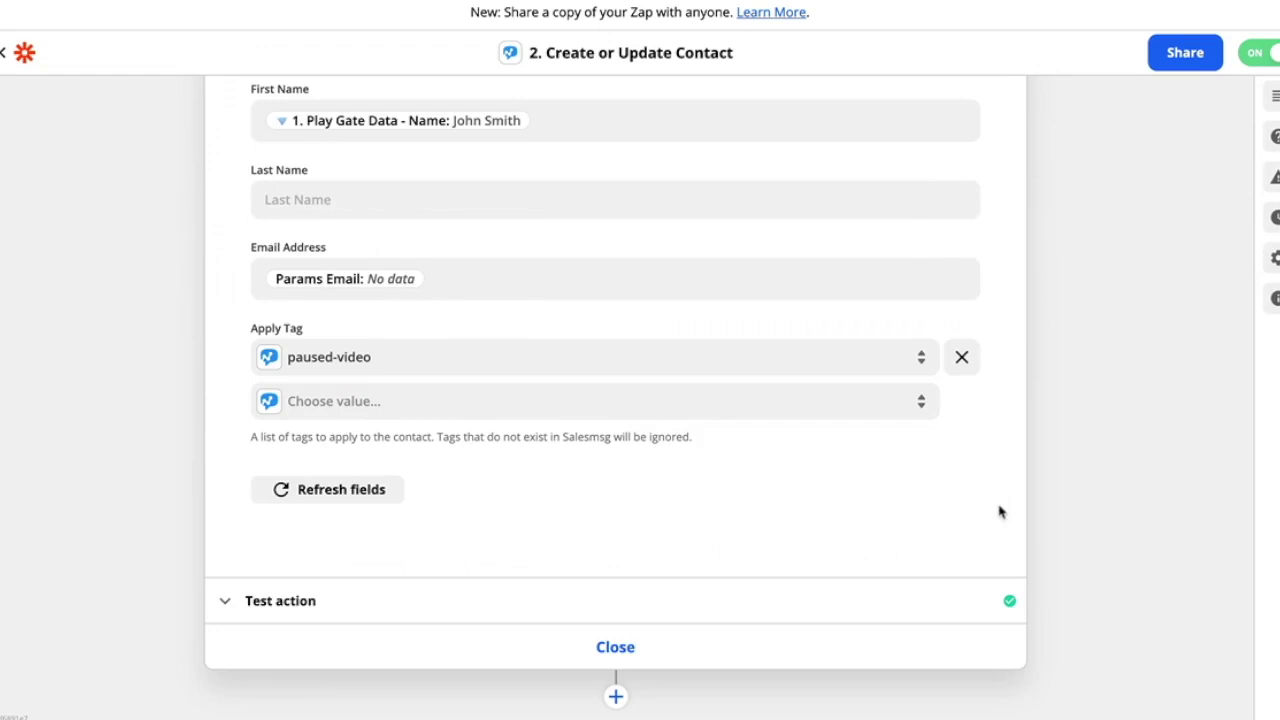
click(720, 600)
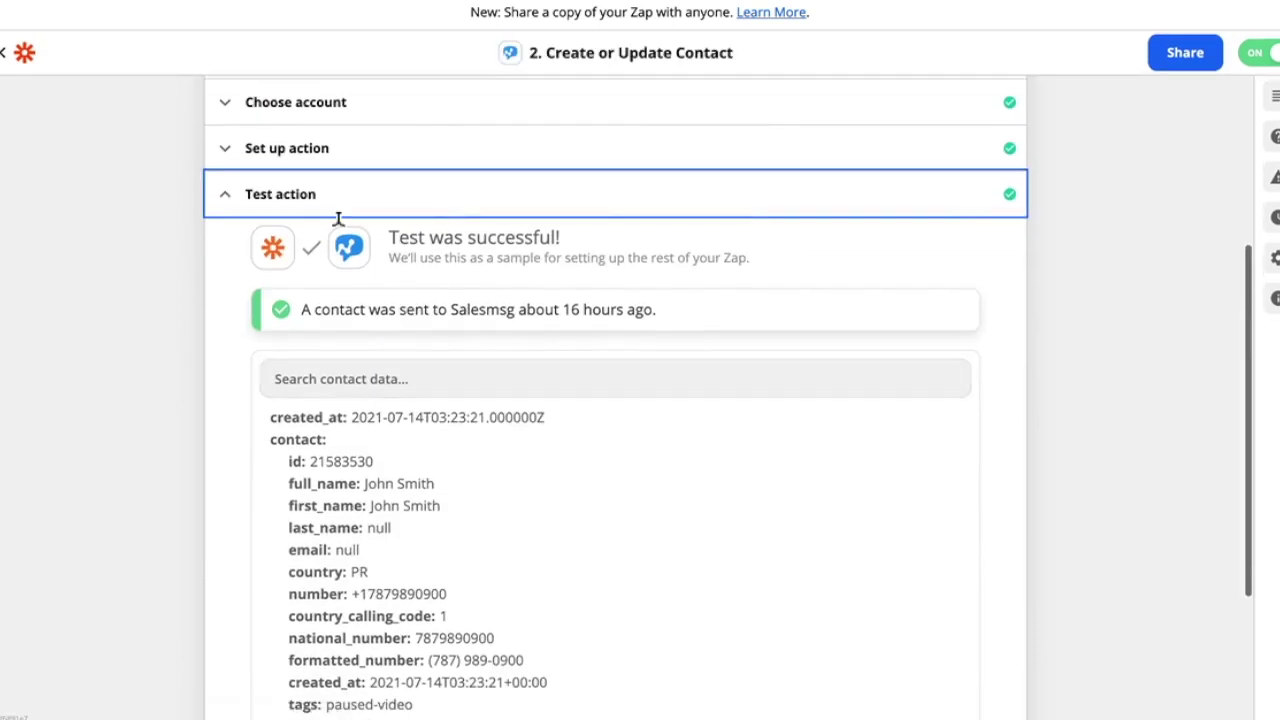
scroll(606, 536, down, 3)
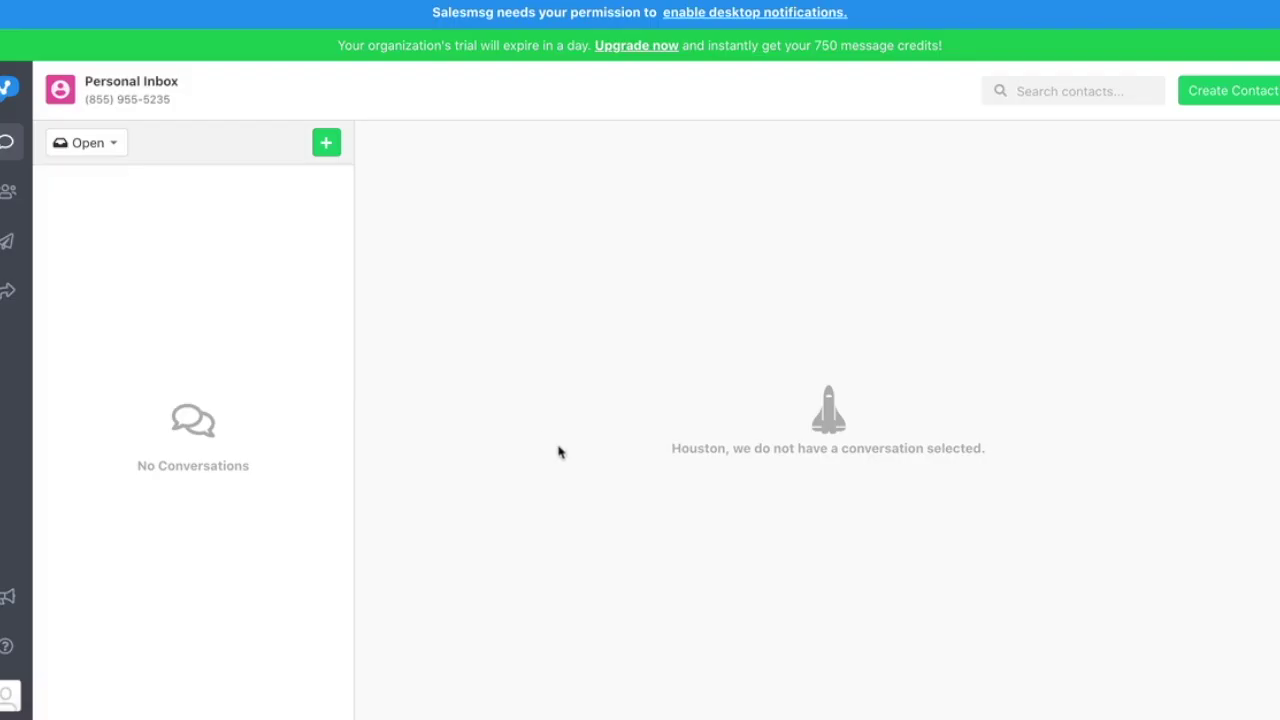
- Switch to Salesmsg and open the organization's tag settings to check the existing tags
click(6, 698)
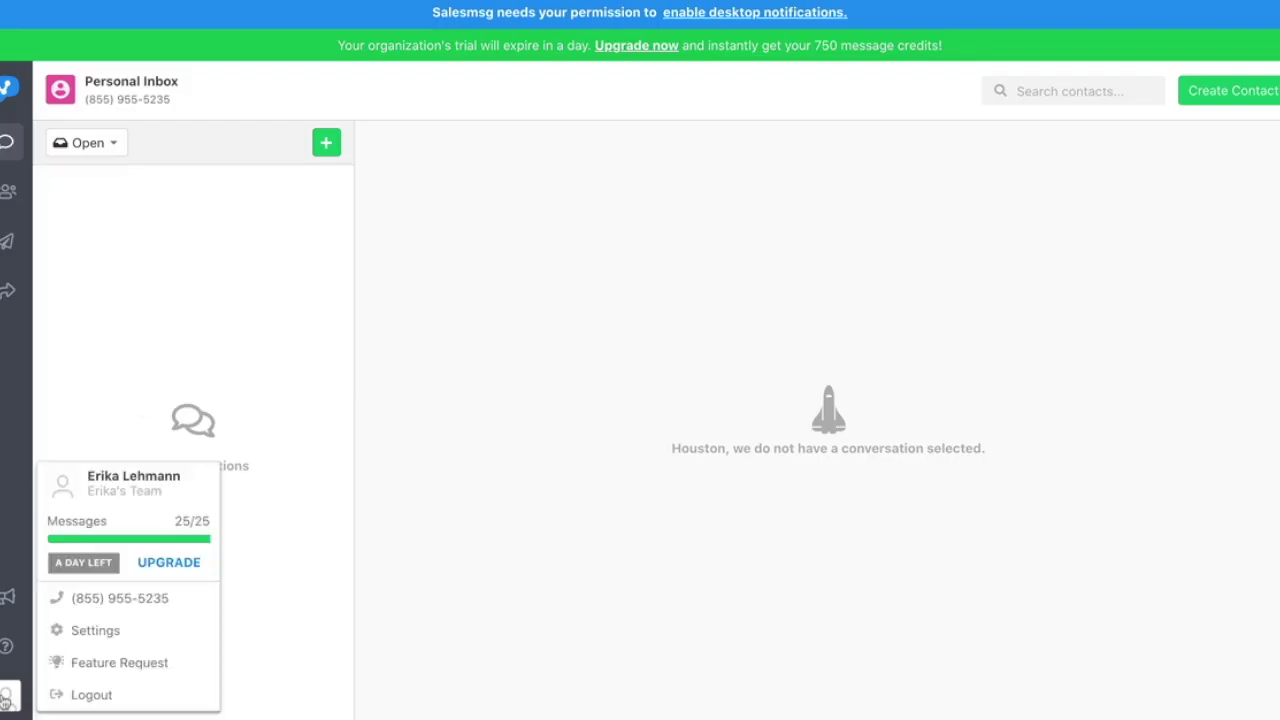
click(122, 642)
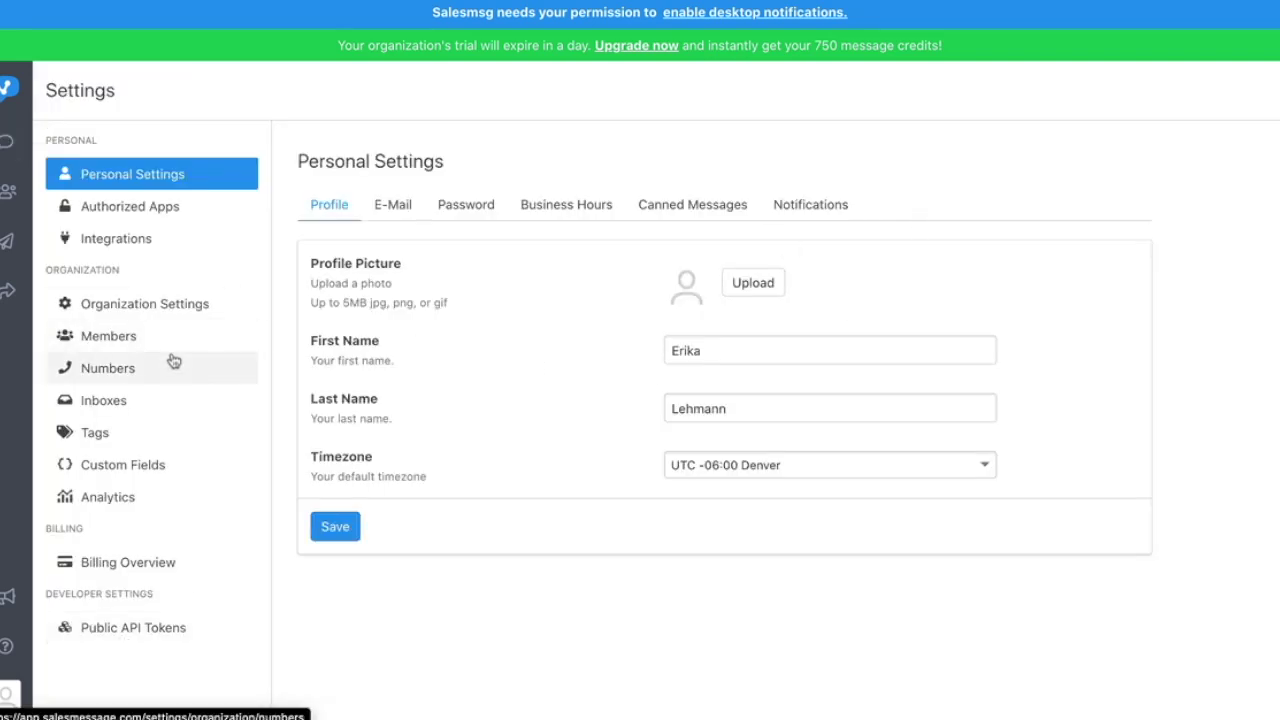
click(127, 444)
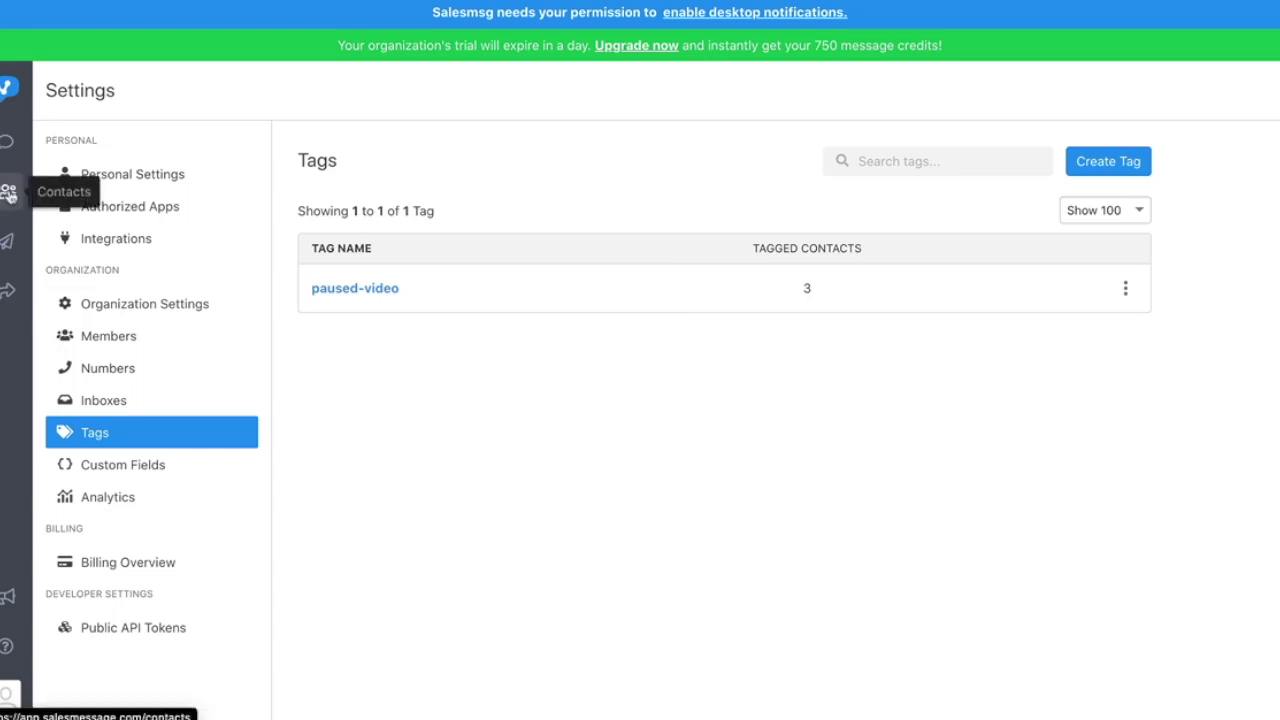
- Start a Salesmsg trigger named New Trigger, sent from the account owner's number and using the paused-video tag
click(7, 294)
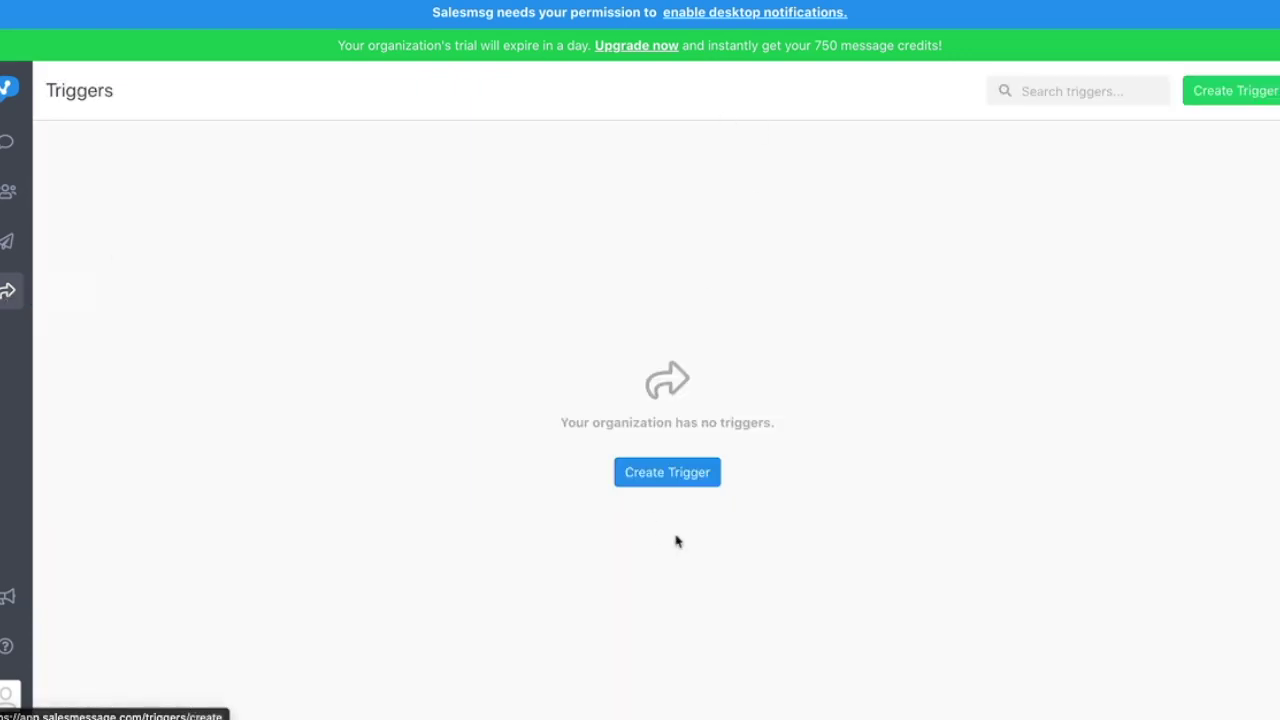
click(690, 485)
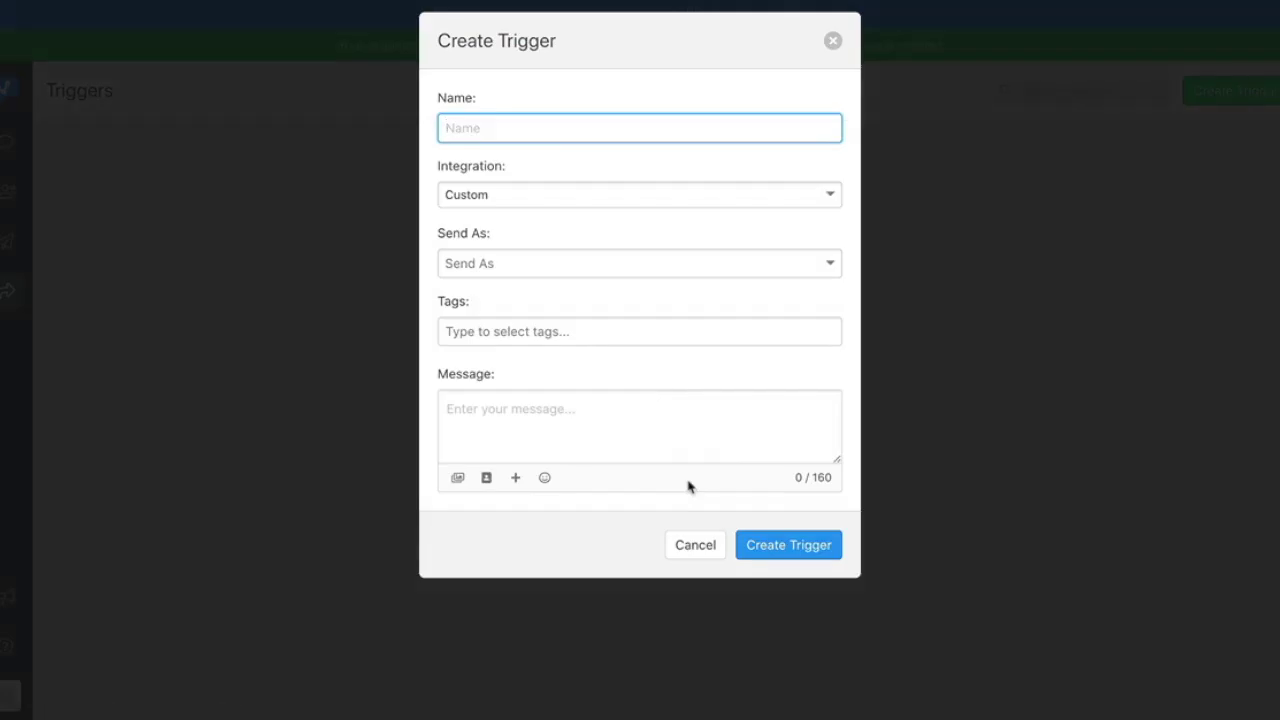
click(549, 127)
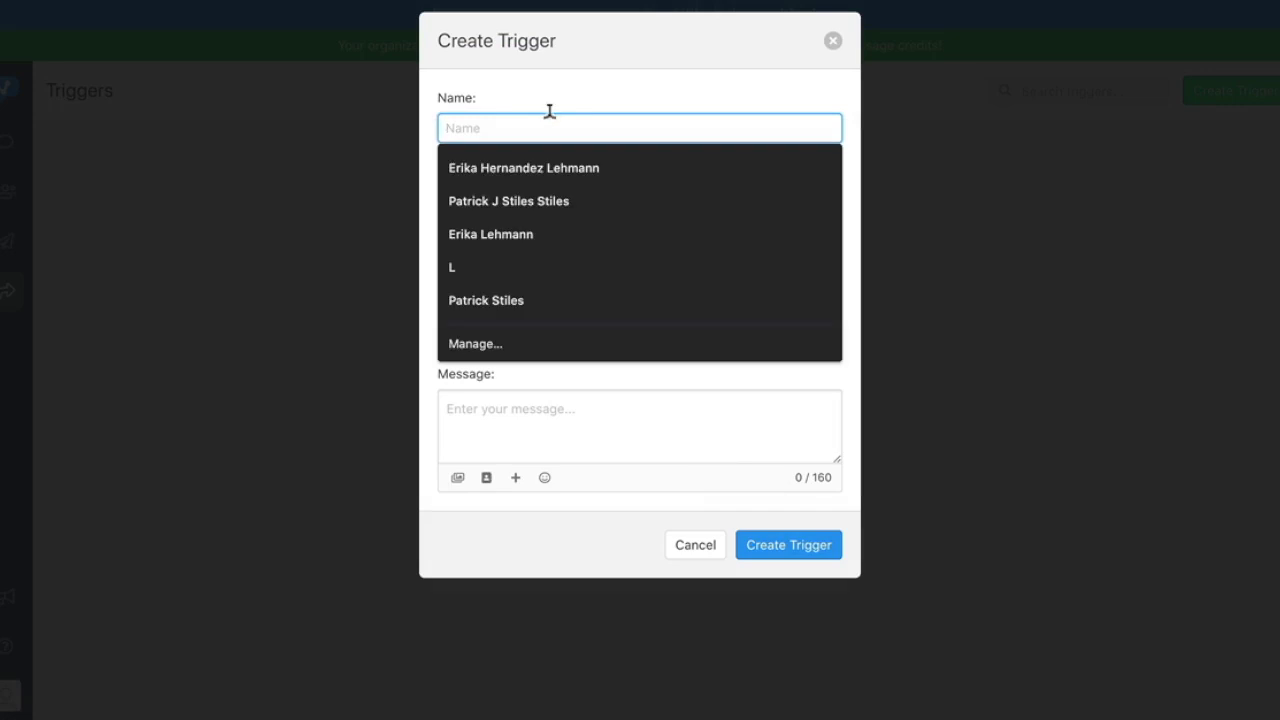
text(New Trigger)
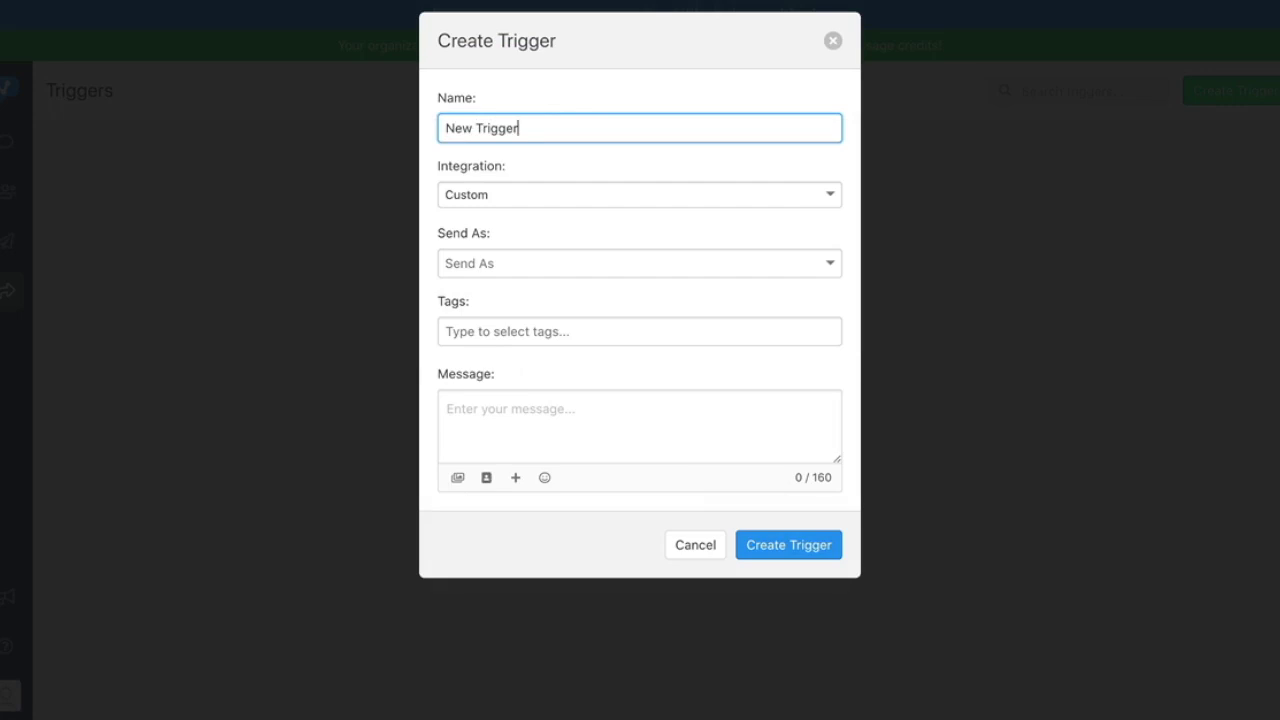
click(584, 266)
click(577, 300)
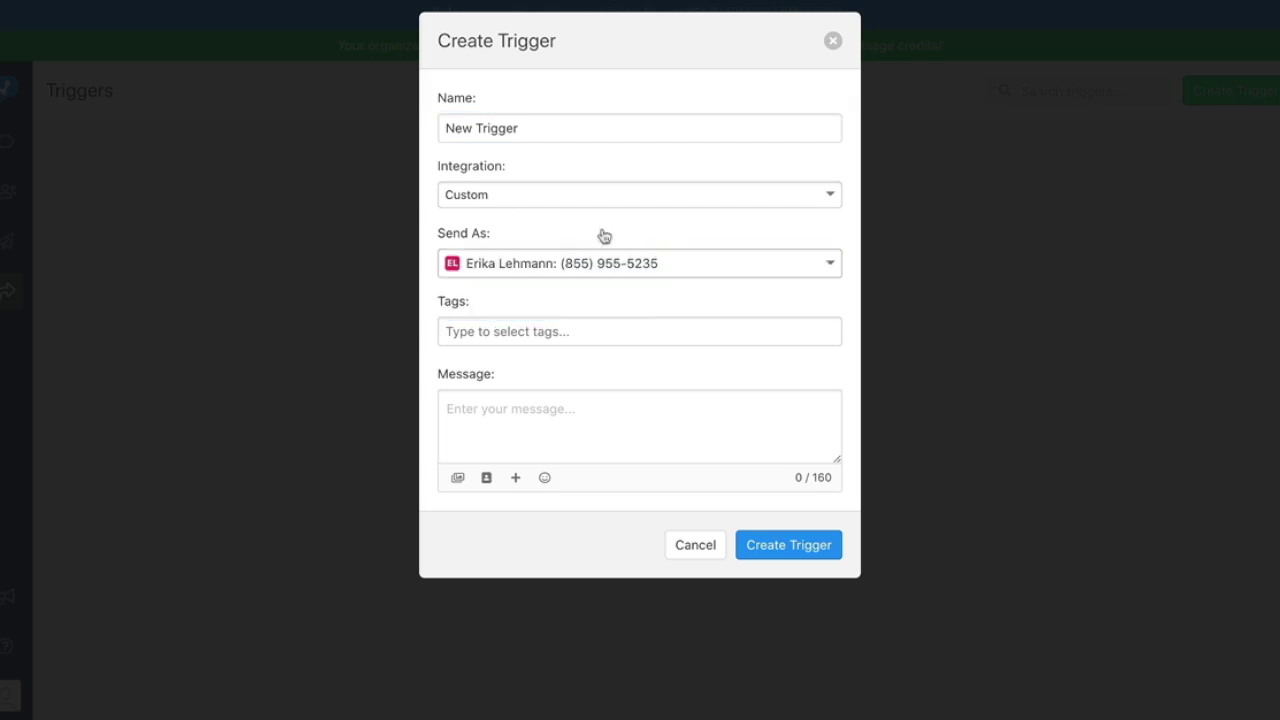
click(630, 324)
click(503, 362)
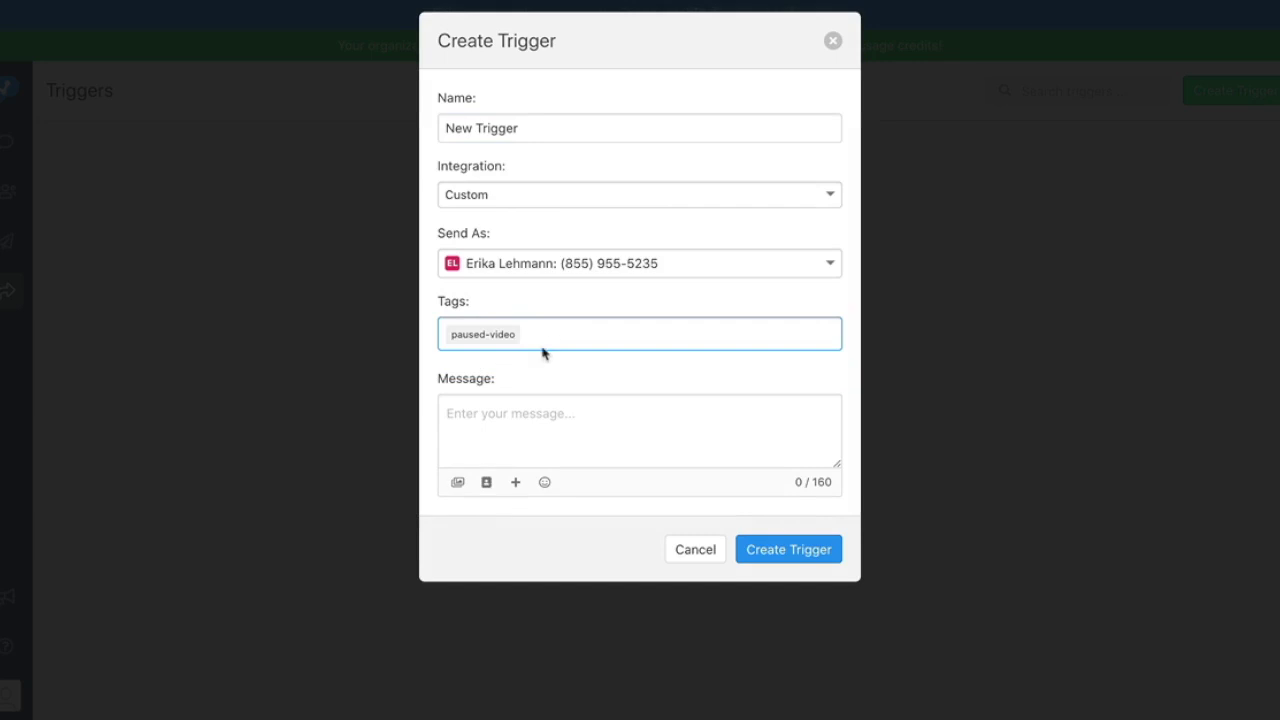
- Write a greeting introducing the sender from Vidalytics, add "Here is the video you requested:" with the copied link, and create the trigger
click(553, 430)
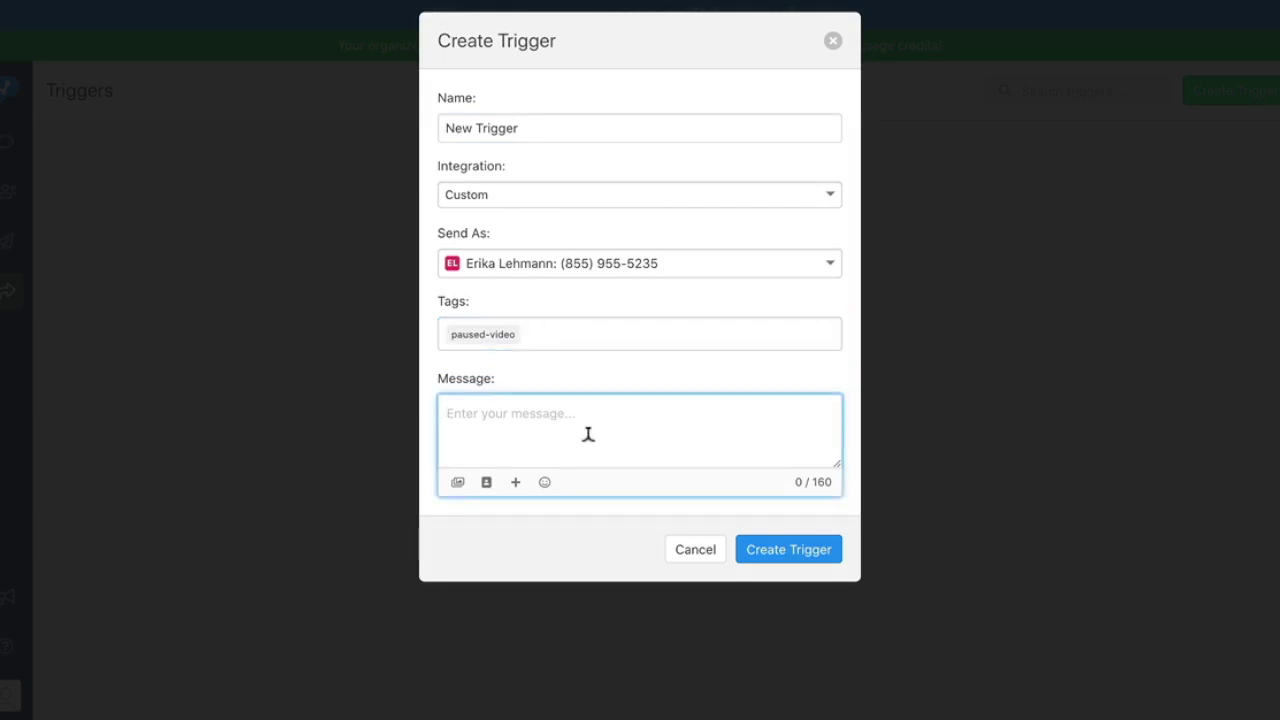
text(Hi! This is Erika,)
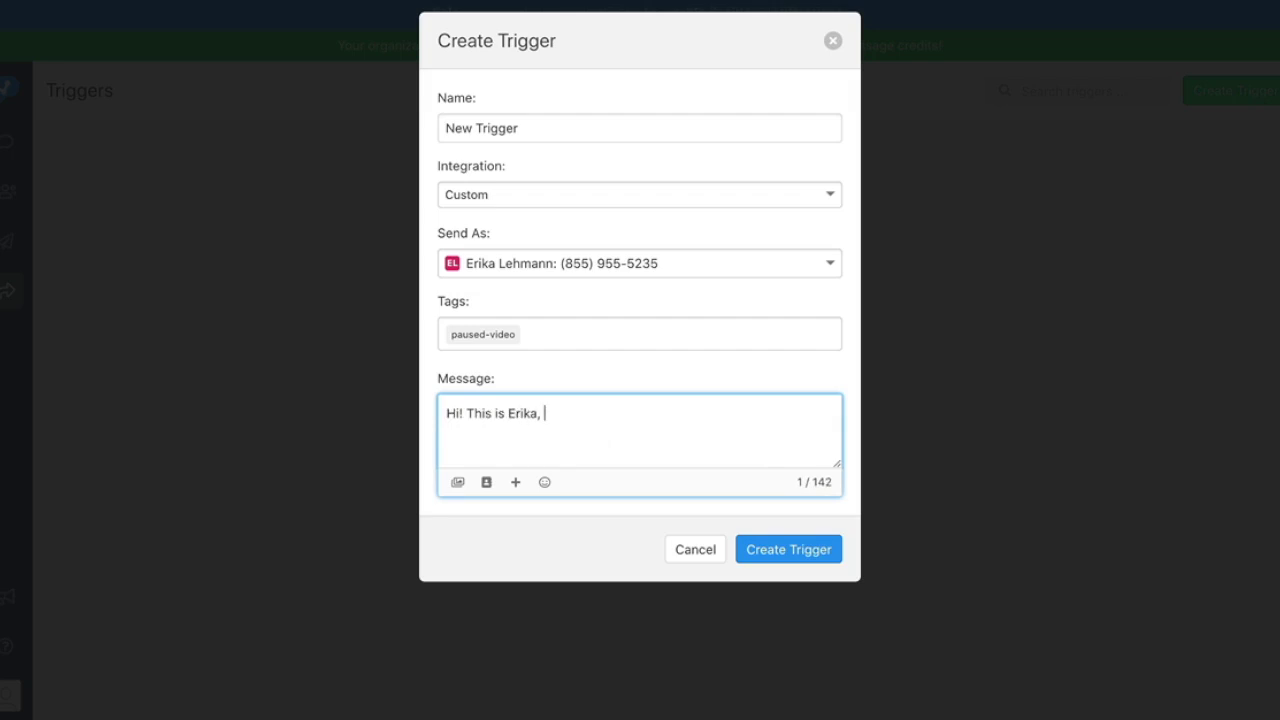
key(BackSpace)
text(from Vidalytics. Here is the video you requested:)
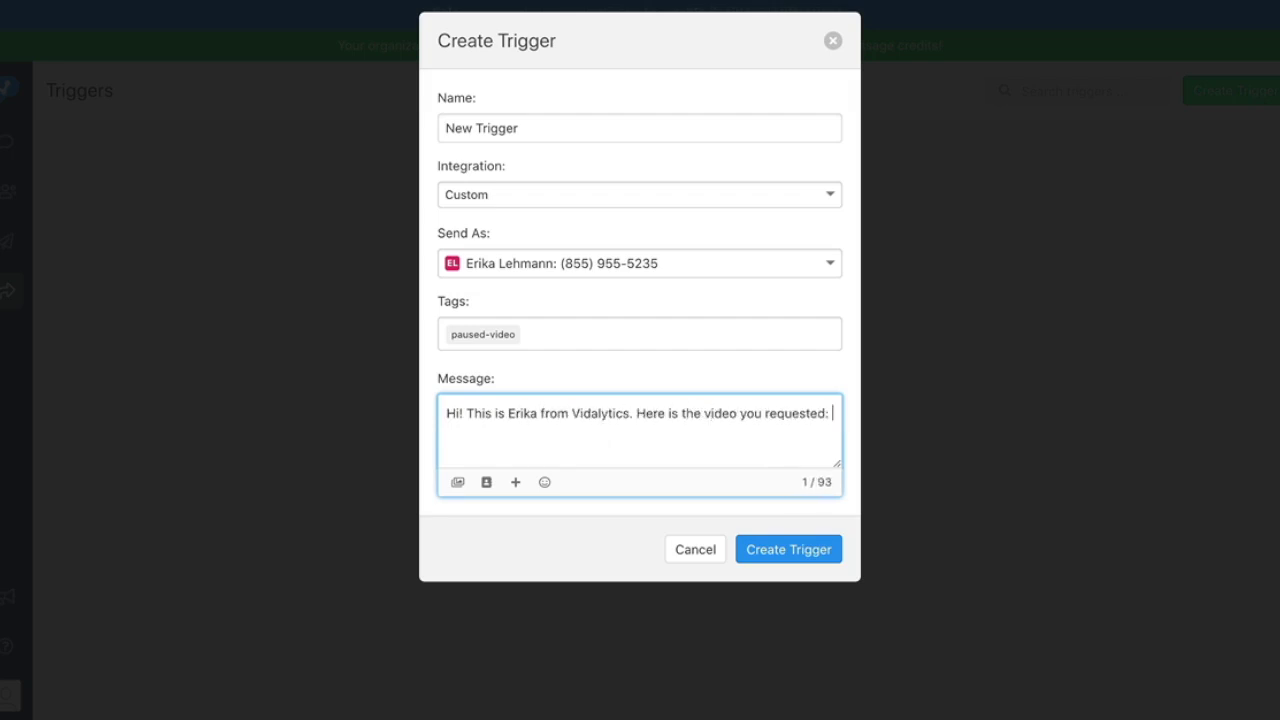
key(ctrl+v)
click(806, 556)
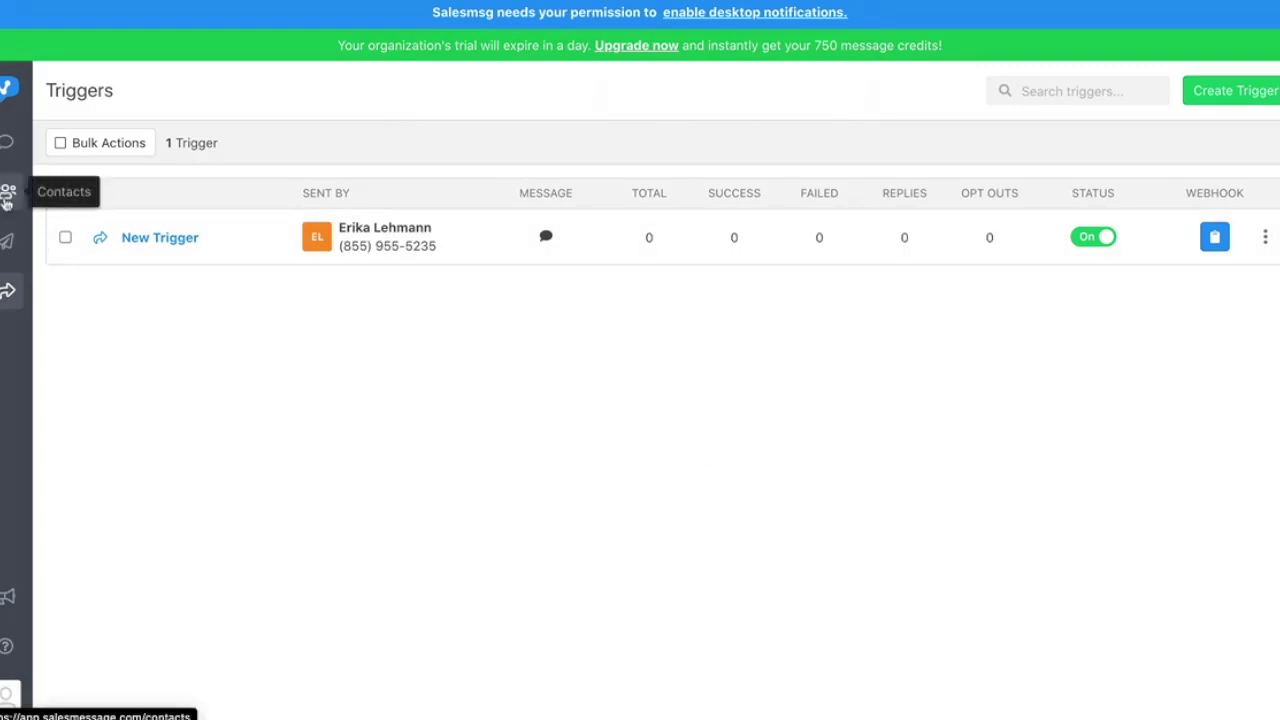
- Open the Salesmsg contact list to check the contacts and their tags
click(7, 196)
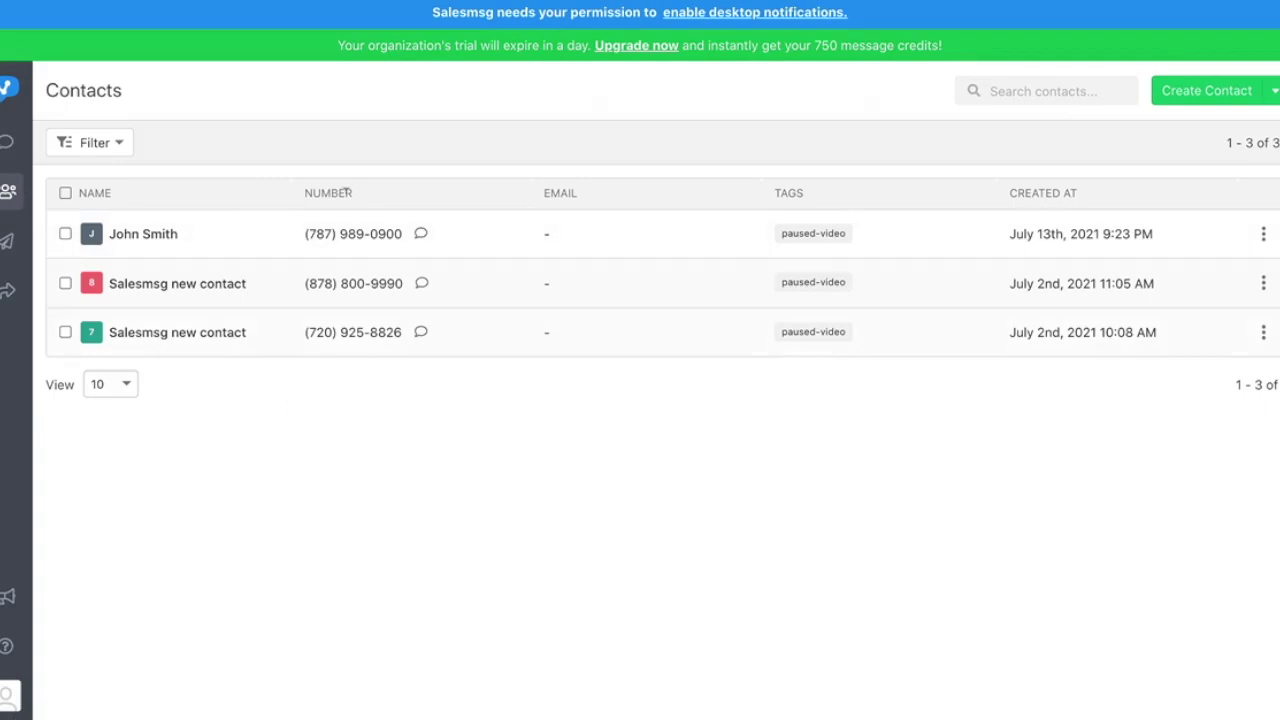